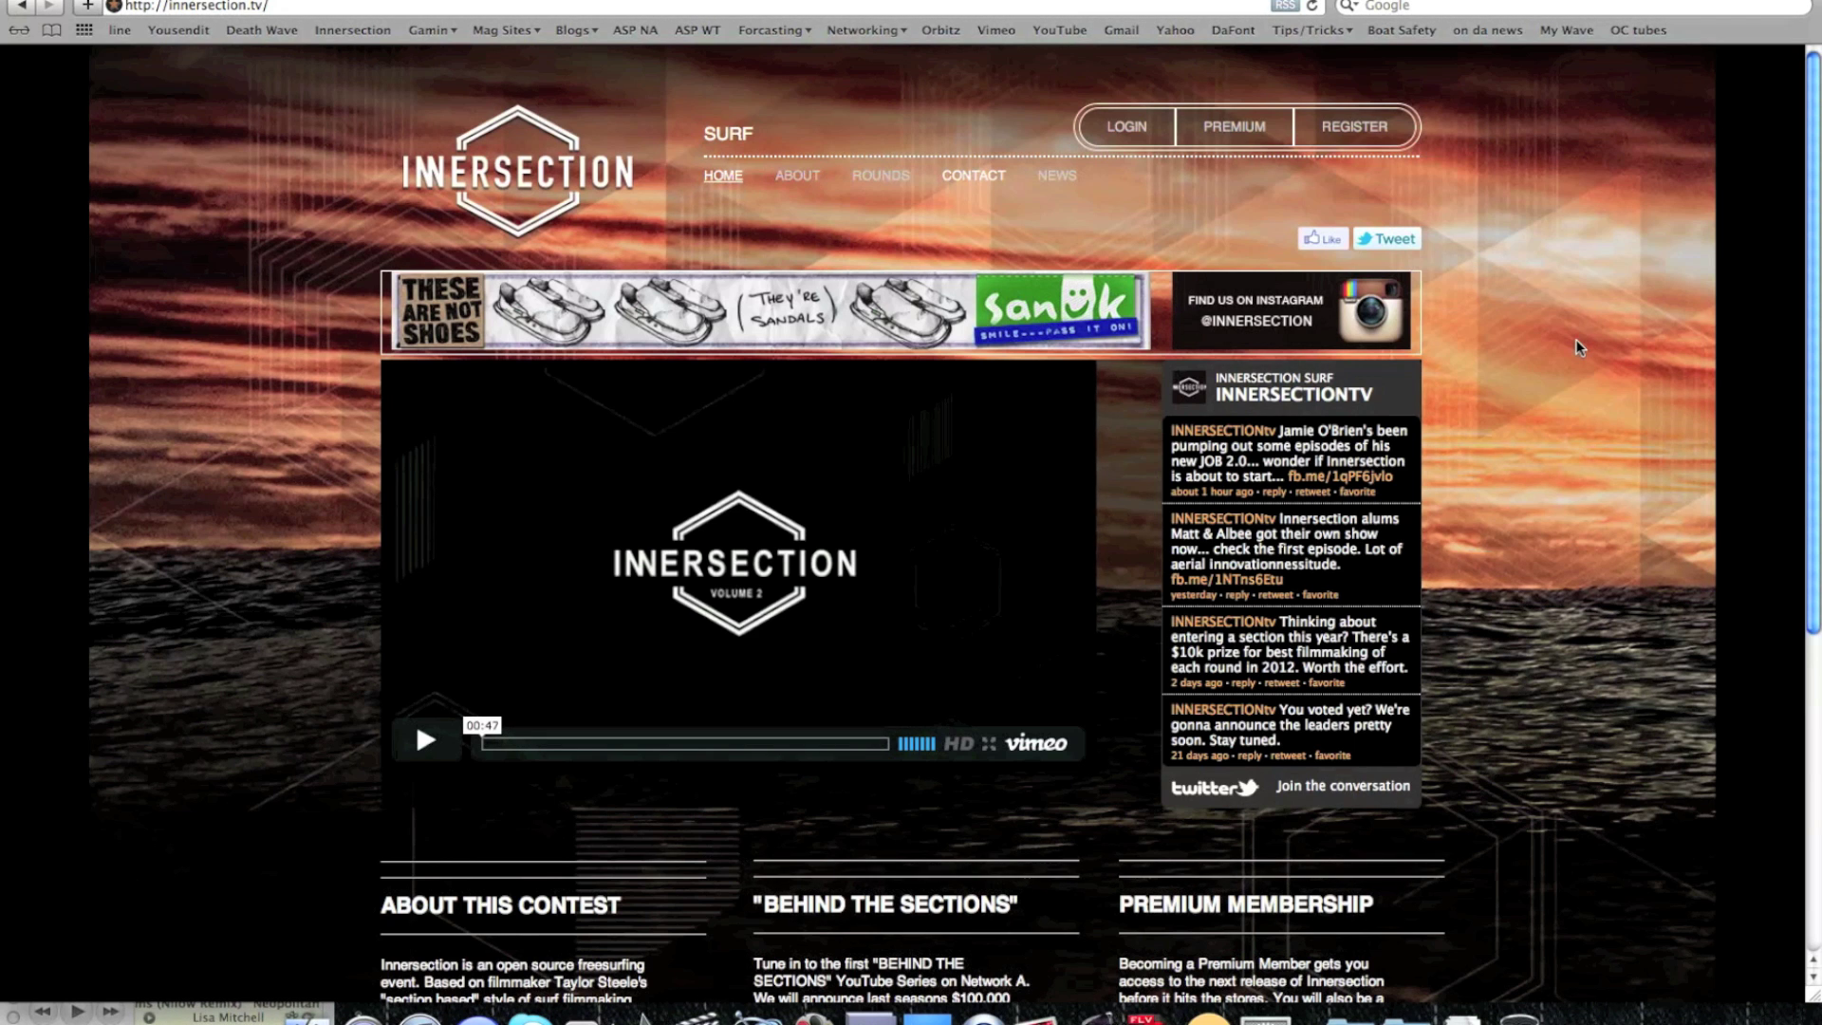
{"action": "scroll", "coordinate": [1576, 346], "scroll_direction": "down", "scroll_amount": 2}
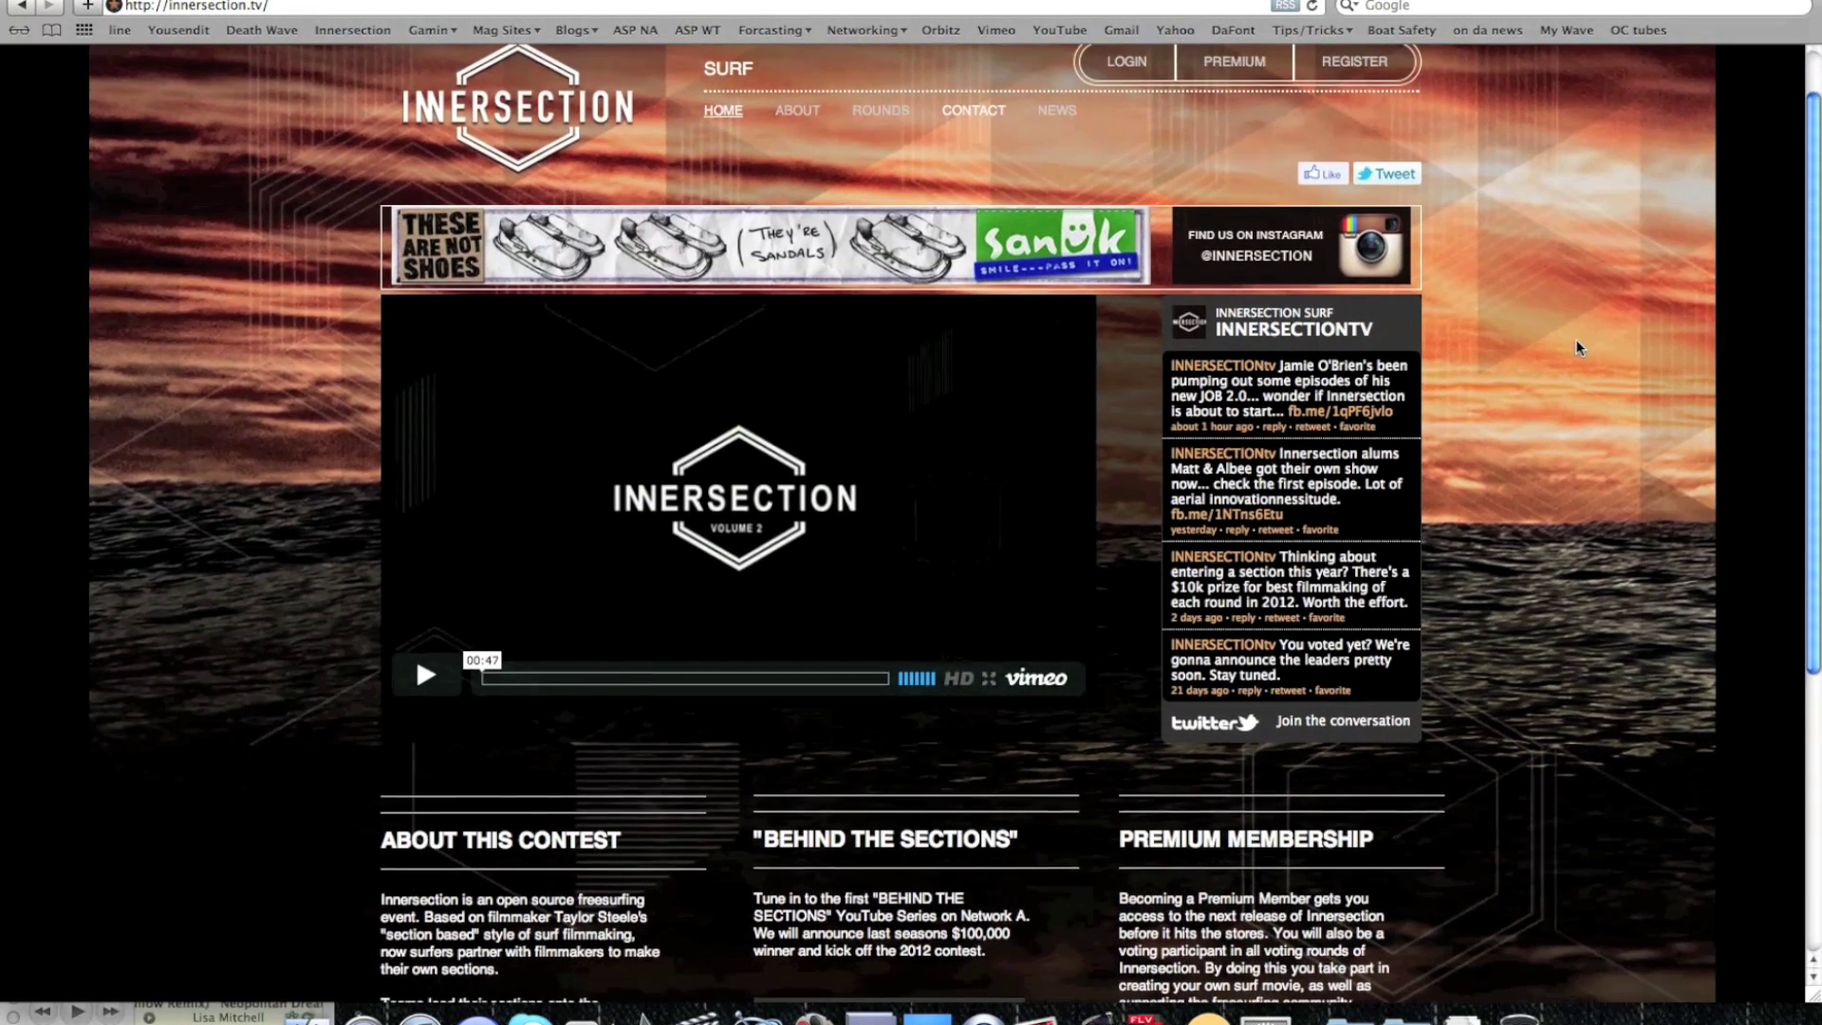
{"action": "scroll", "coordinate": [1576, 346], "scroll_direction": "down", "scroll_amount": 5}
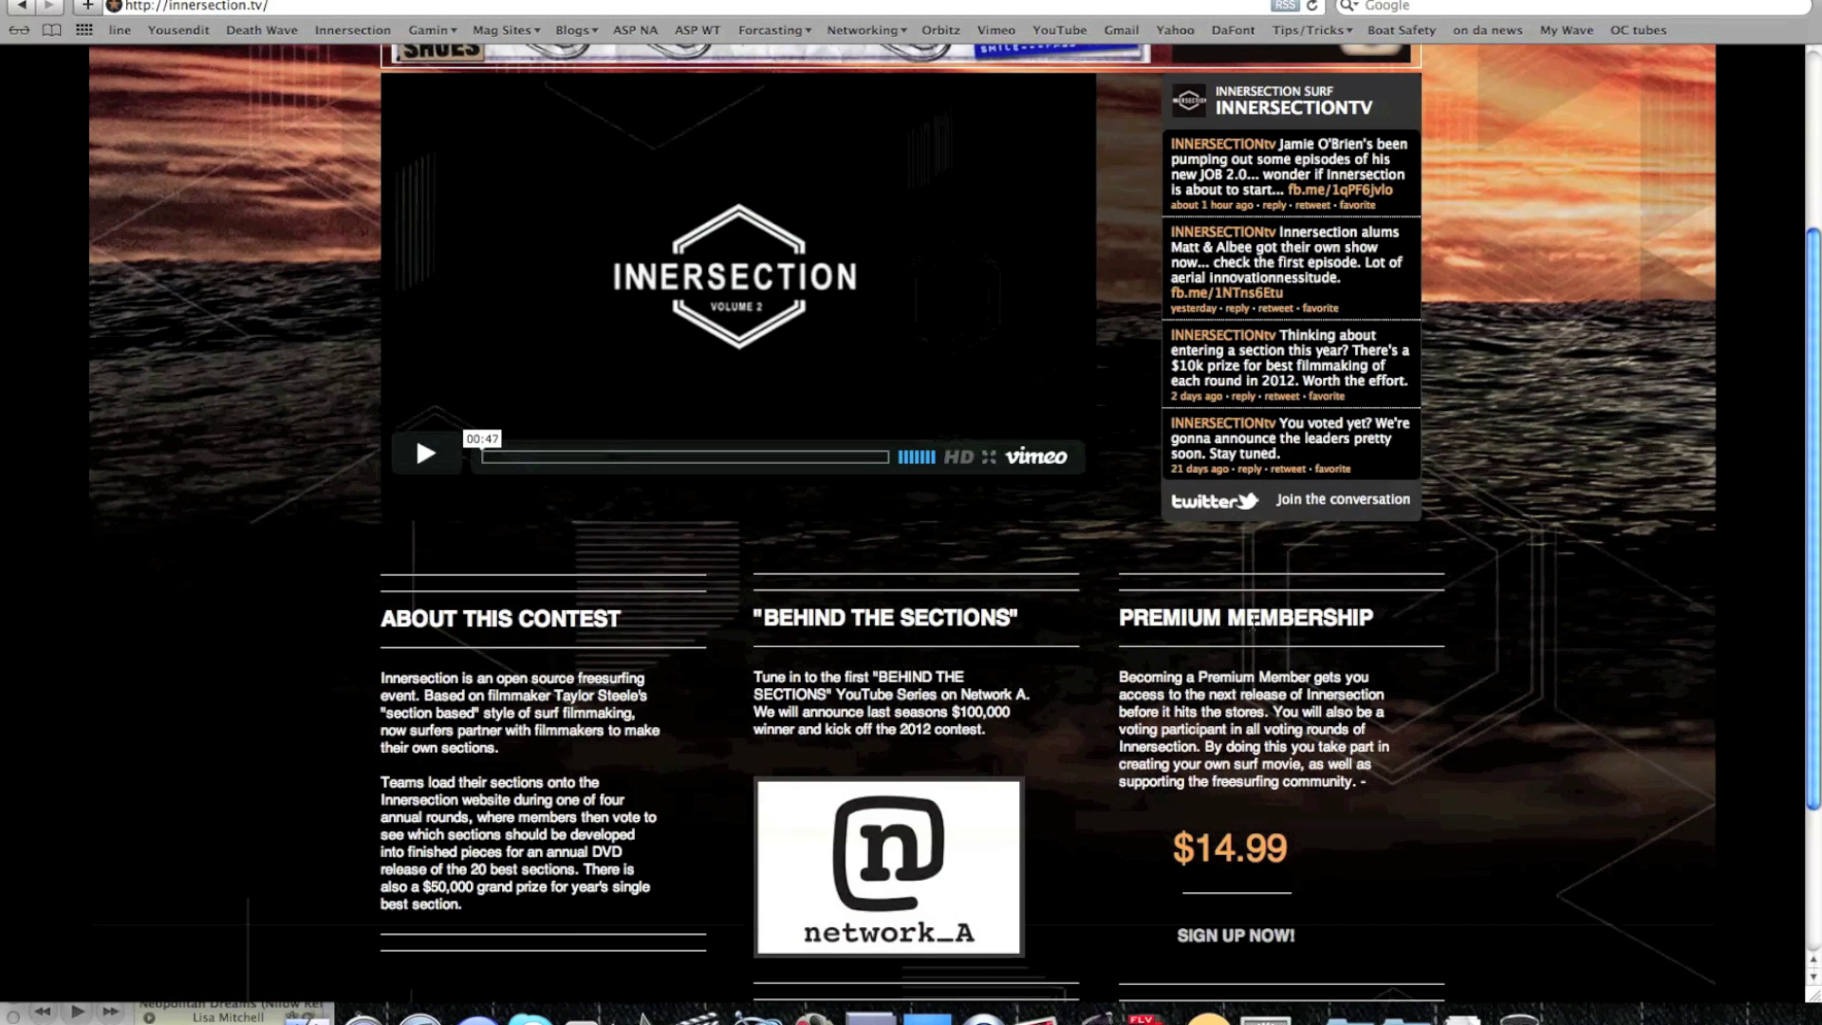
{"action": "scroll", "coordinate": [1511, 583], "scroll_direction": "up", "scroll_amount": 3}
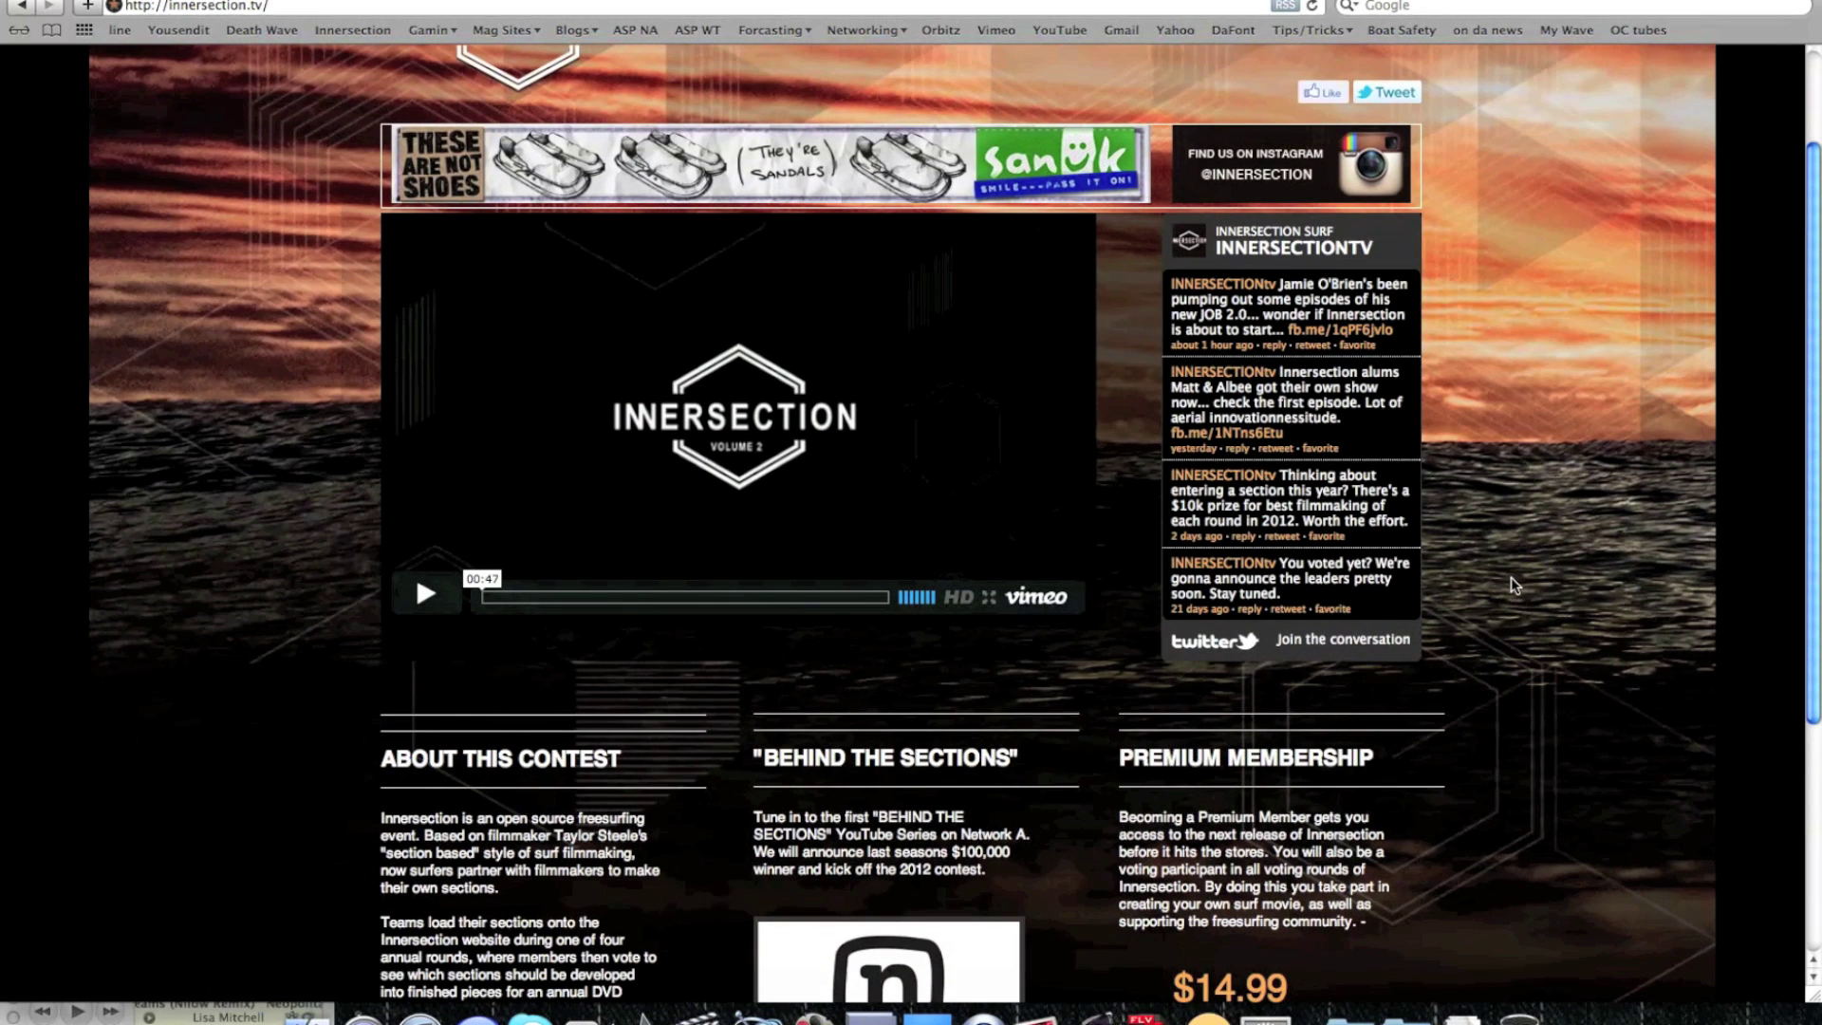
{"action": "scroll", "coordinate": [1512, 584], "scroll_direction": "down", "scroll_amount": 3}
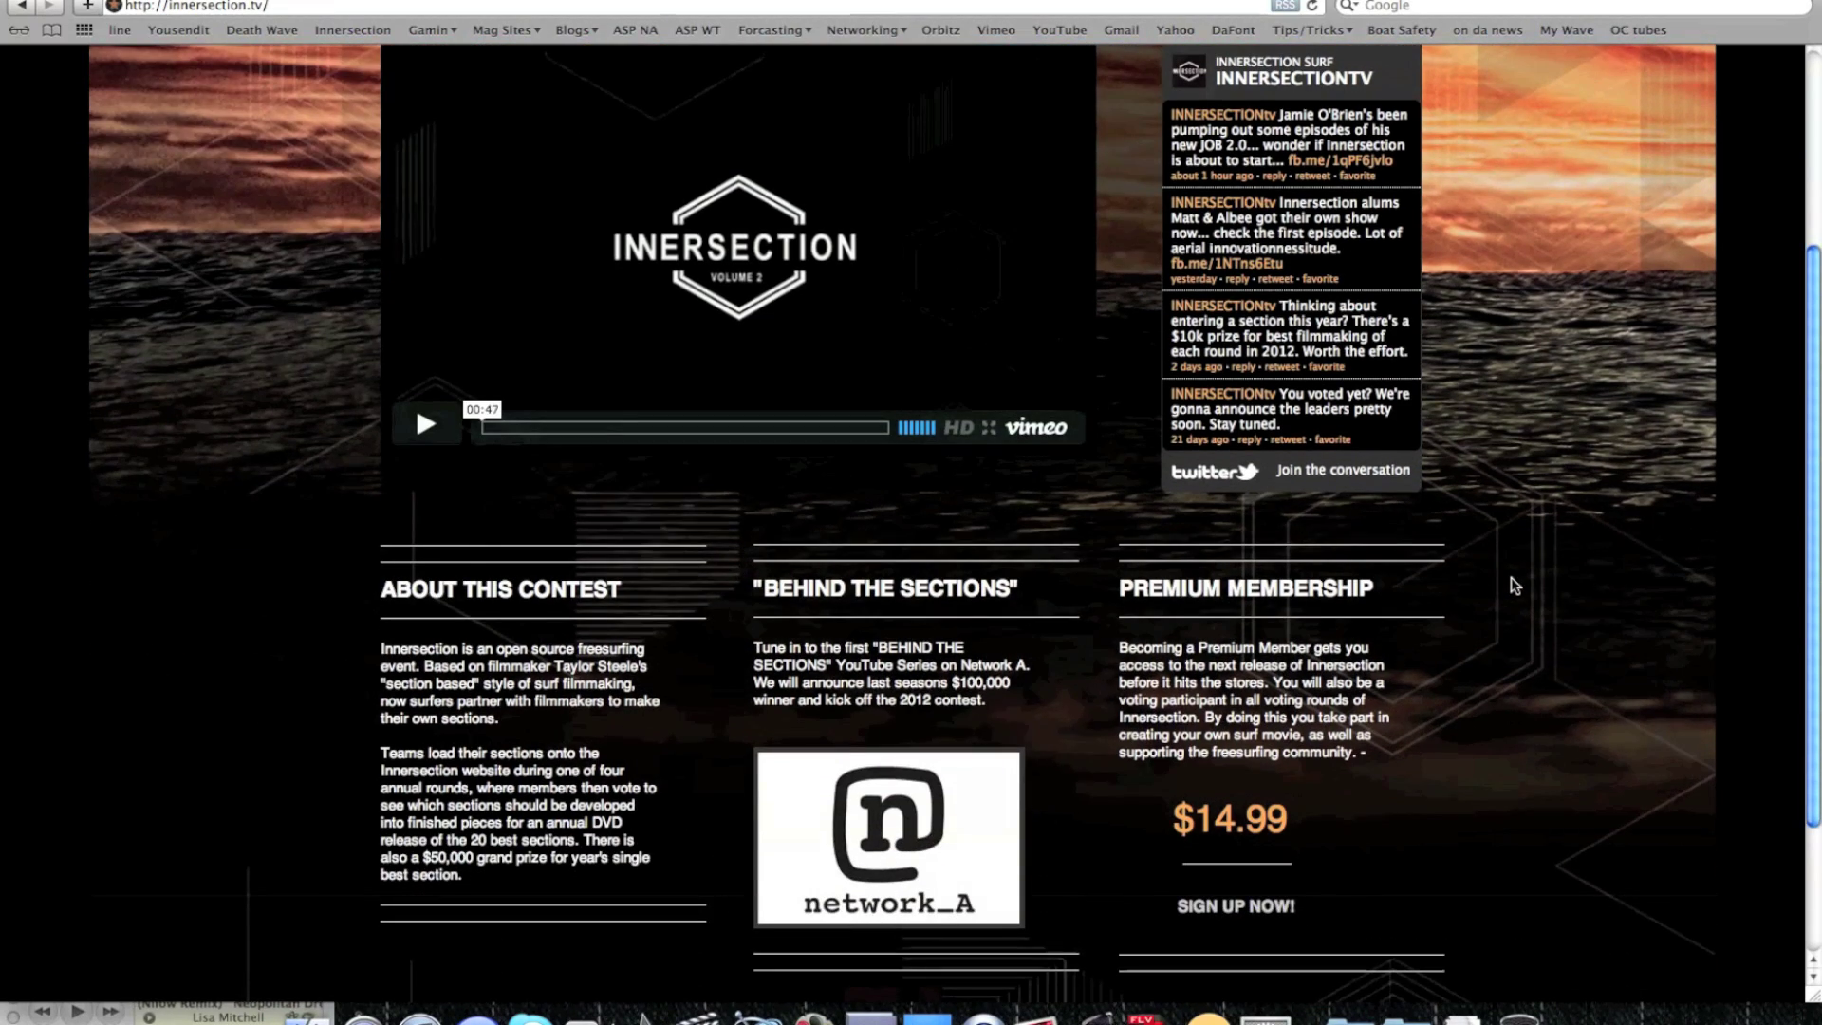
{"action": "scroll", "coordinate": [1511, 583], "scroll_direction": "up", "scroll_amount": 3}
{"action": "scroll", "coordinate": [1512, 585], "scroll_direction": "up", "scroll_amount": 2}
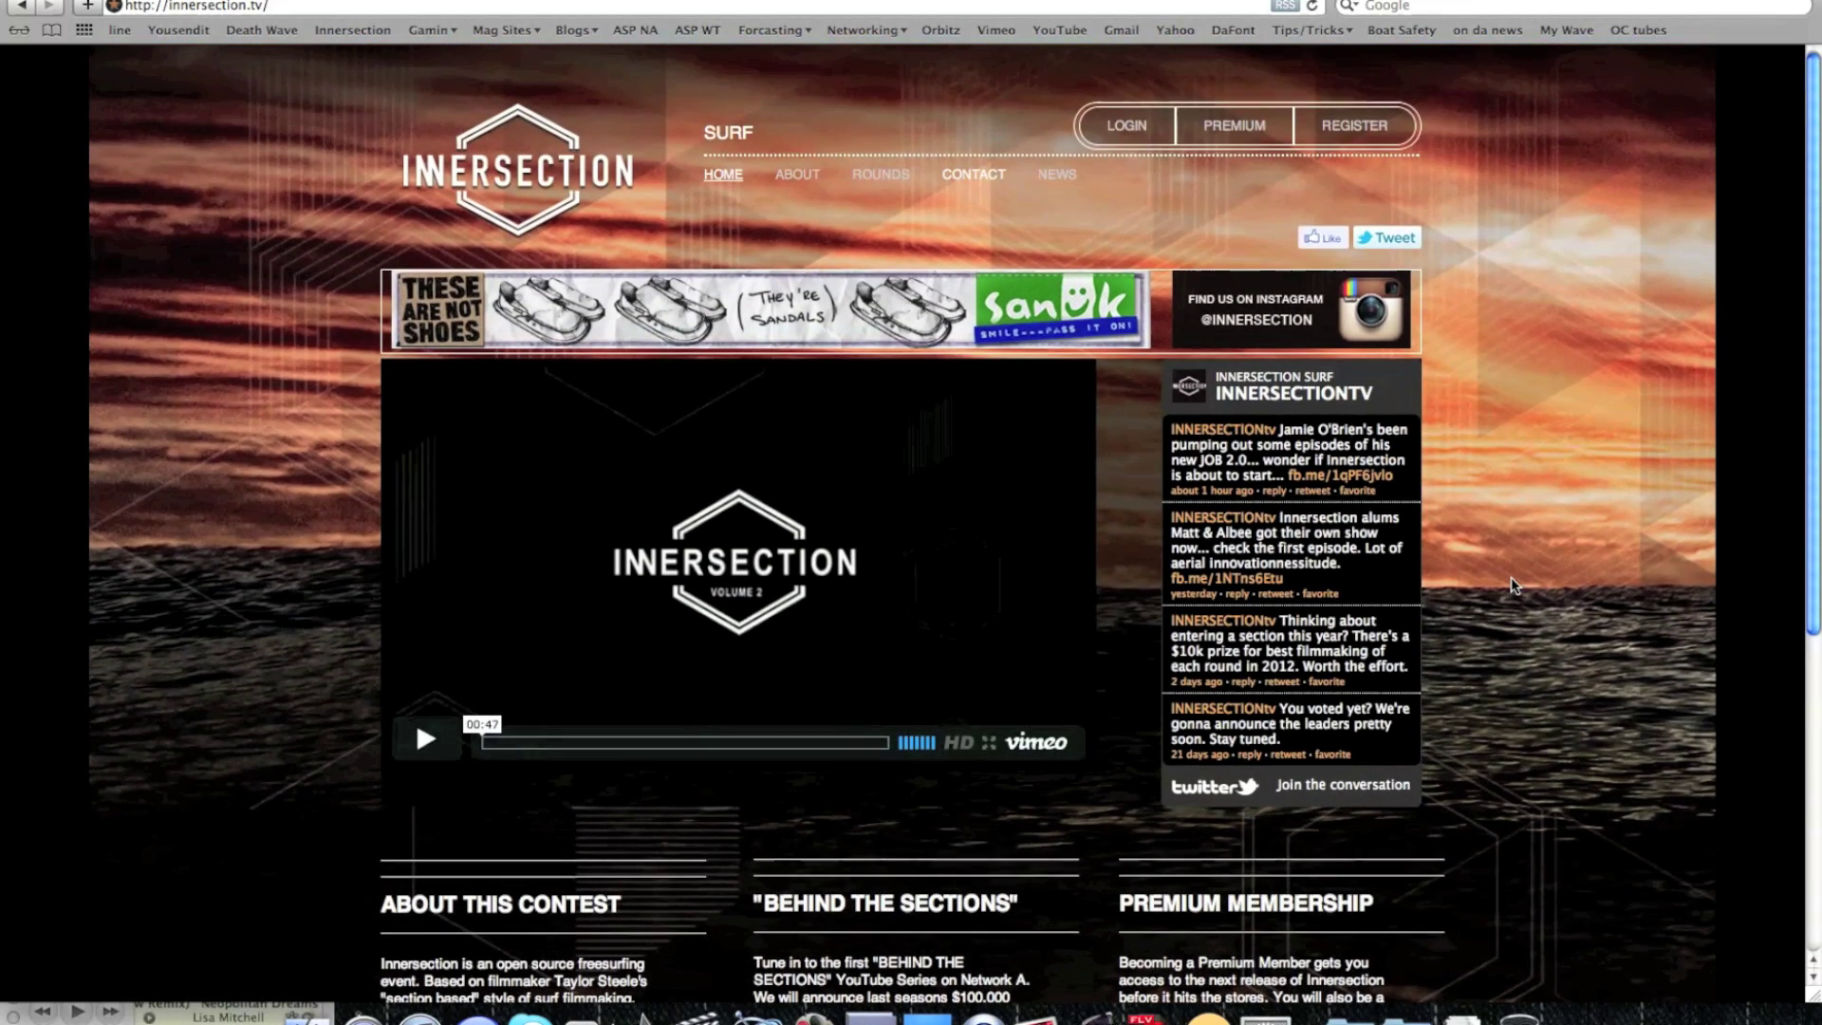
{"action": "scroll", "coordinate": [1511, 585], "scroll_direction": "down", "scroll_amount": 4}
{"action": "scroll", "coordinate": [1511, 585], "scroll_direction": "down", "scroll_amount": 4}
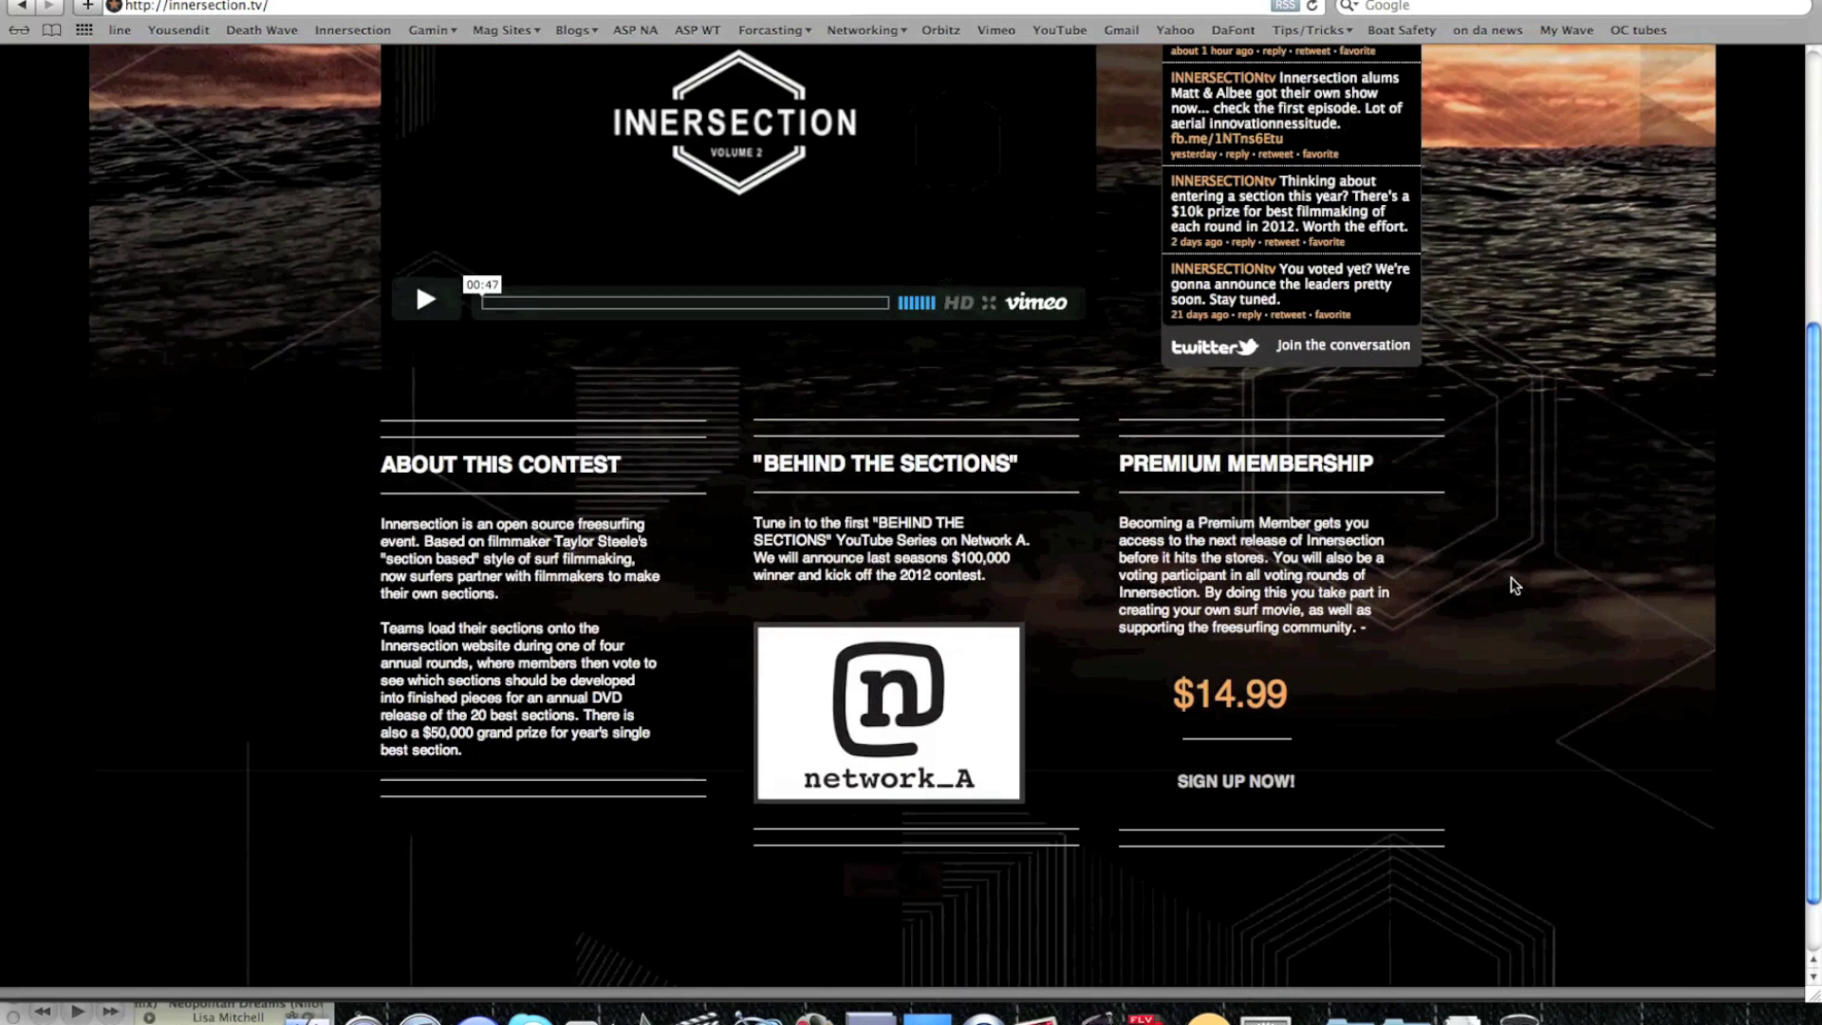
- Add the $14.99 Premium Membership to the cart from its sign-up page
{"action": "left_click", "coordinate": [1241, 780]}
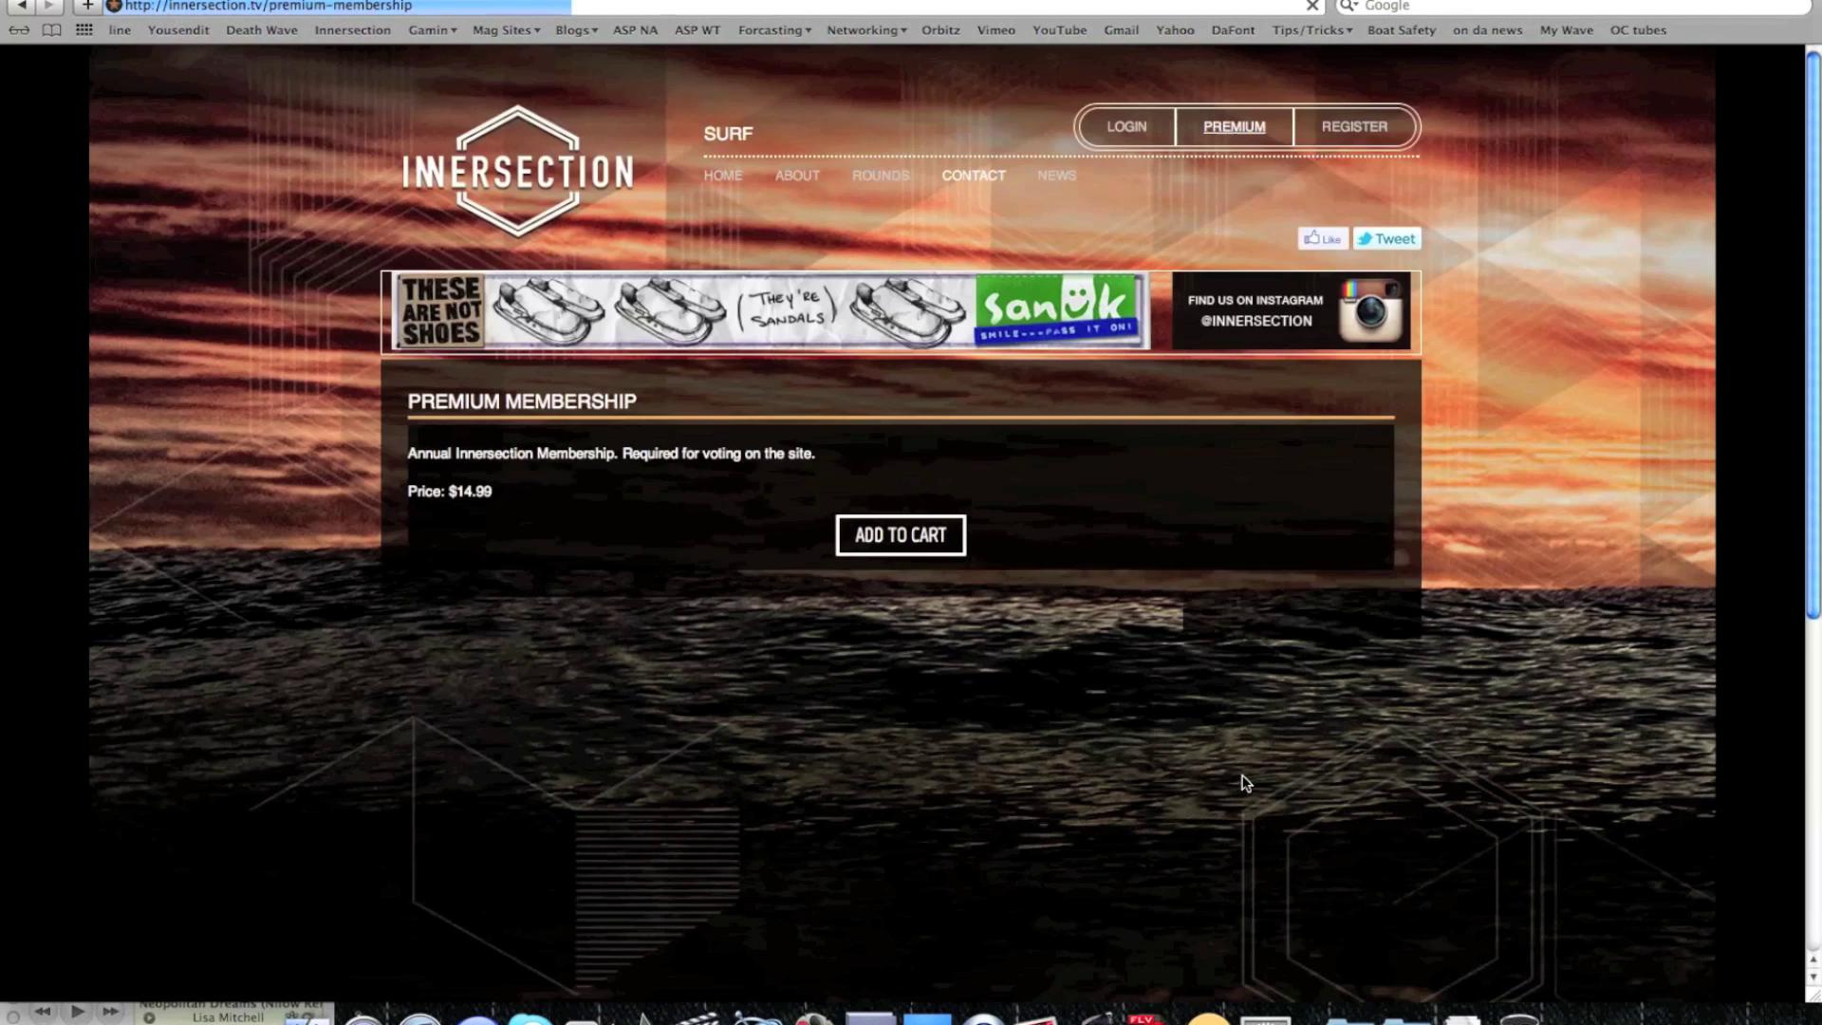
{"action": "left_click", "coordinate": [897, 534]}
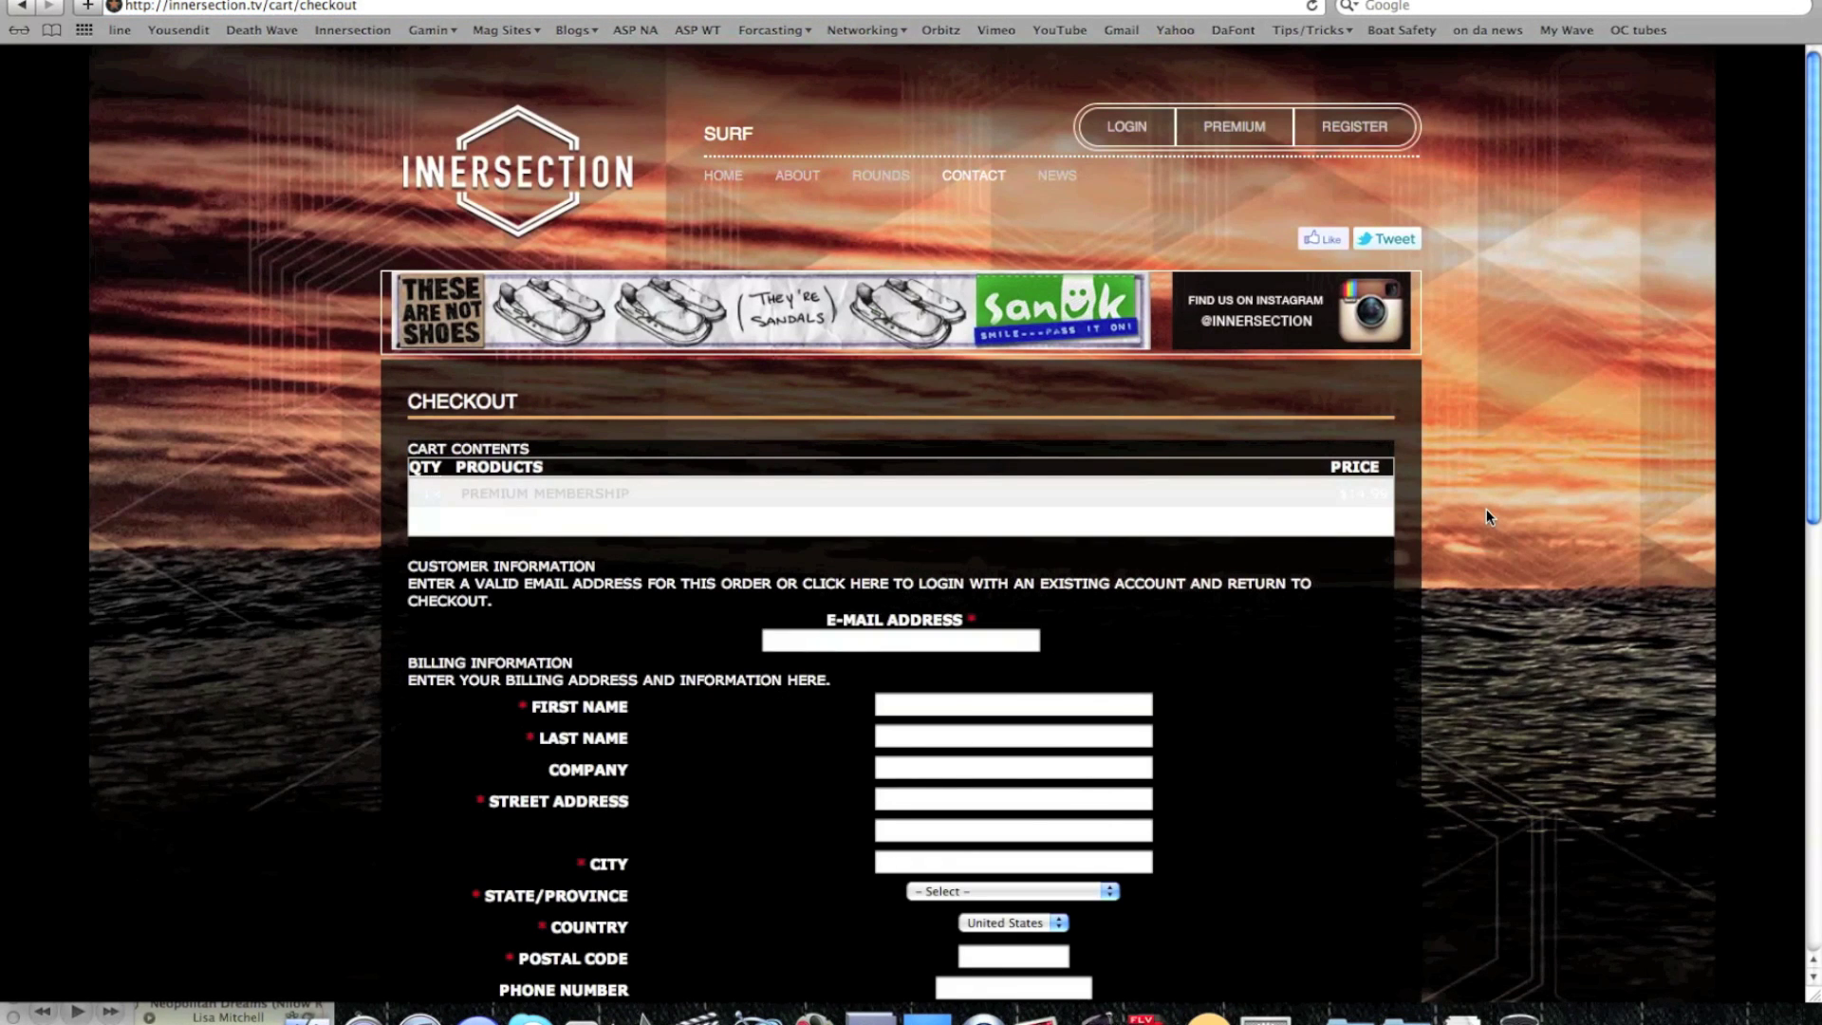
{"action": "scroll", "coordinate": [1486, 512], "scroll_direction": "down", "scroll_amount": 1}
{"action": "scroll", "coordinate": [1487, 511], "scroll_direction": "down", "scroll_amount": 1}
{"action": "scroll", "coordinate": [1487, 511], "scroll_direction": "down", "scroll_amount": 2}
{"action": "scroll", "coordinate": [1486, 511], "scroll_direction": "down", "scroll_amount": 1}
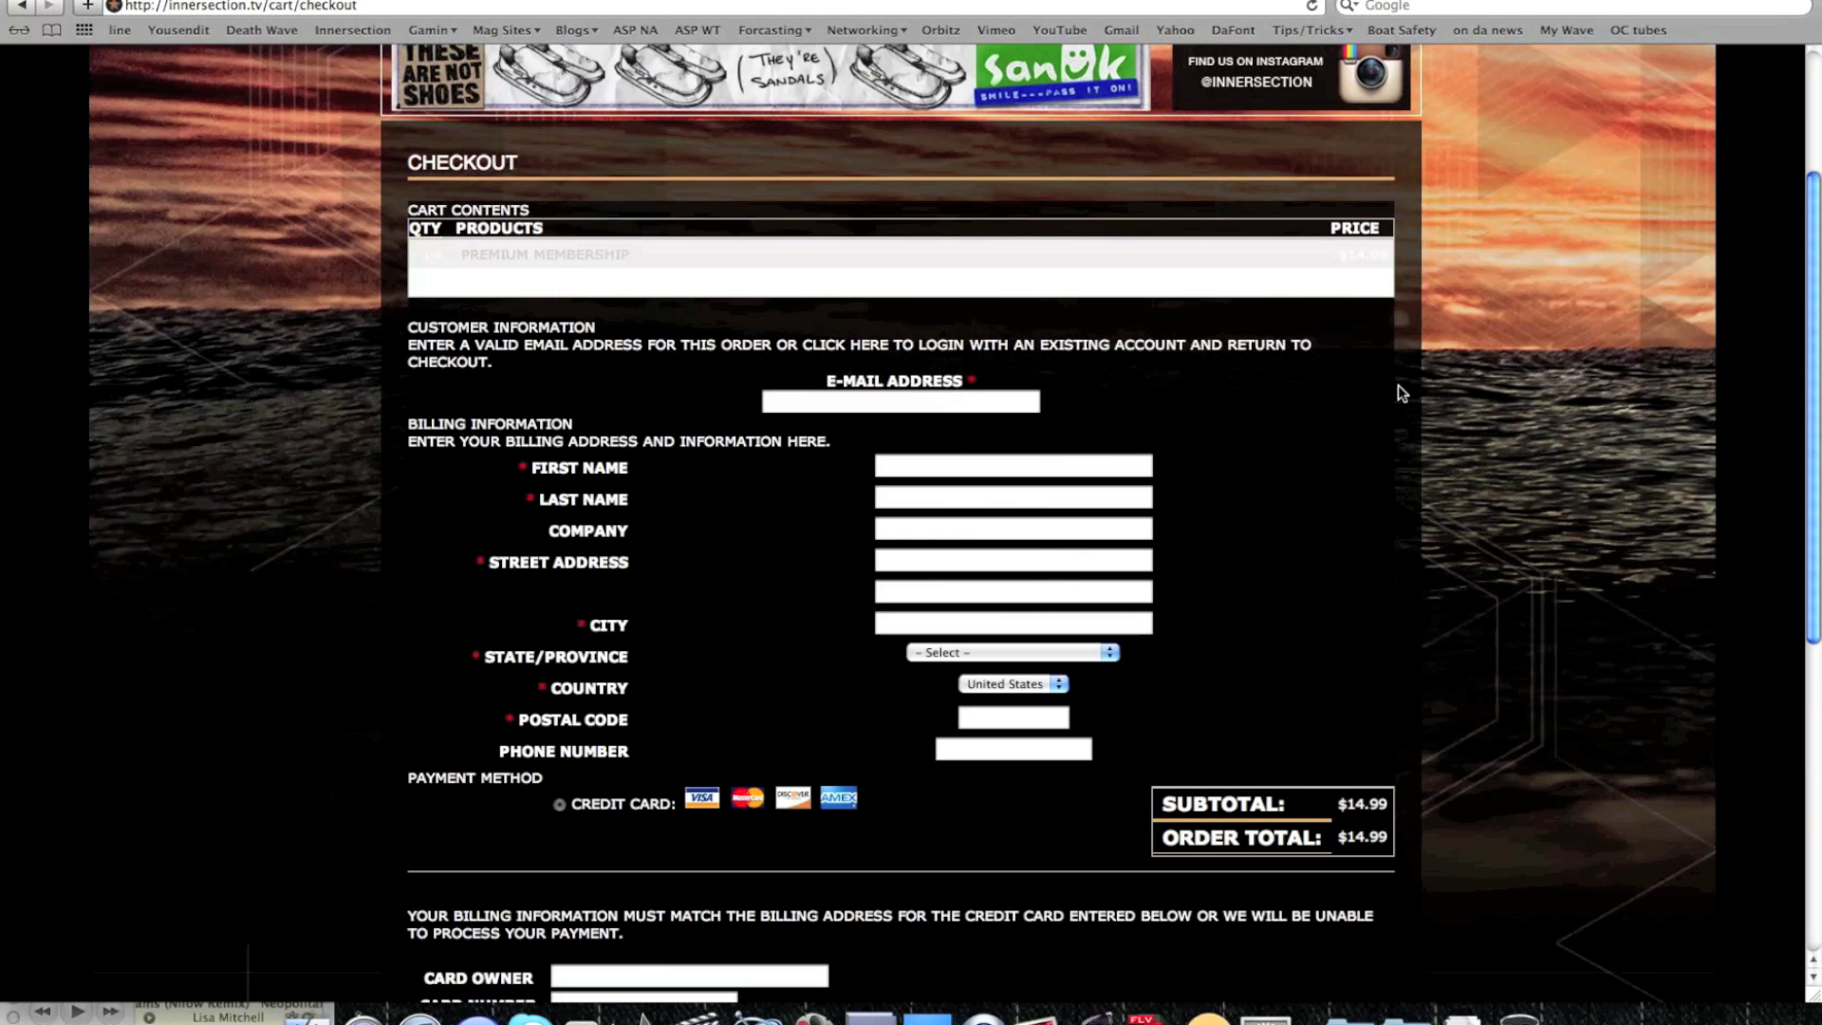
{"action": "scroll", "coordinate": [1399, 394], "scroll_direction": "down", "scroll_amount": 2}
{"action": "scroll", "coordinate": [1399, 393], "scroll_direction": "down", "scroll_amount": 2}
{"action": "scroll", "coordinate": [1397, 393], "scroll_direction": "down", "scroll_amount": 3}
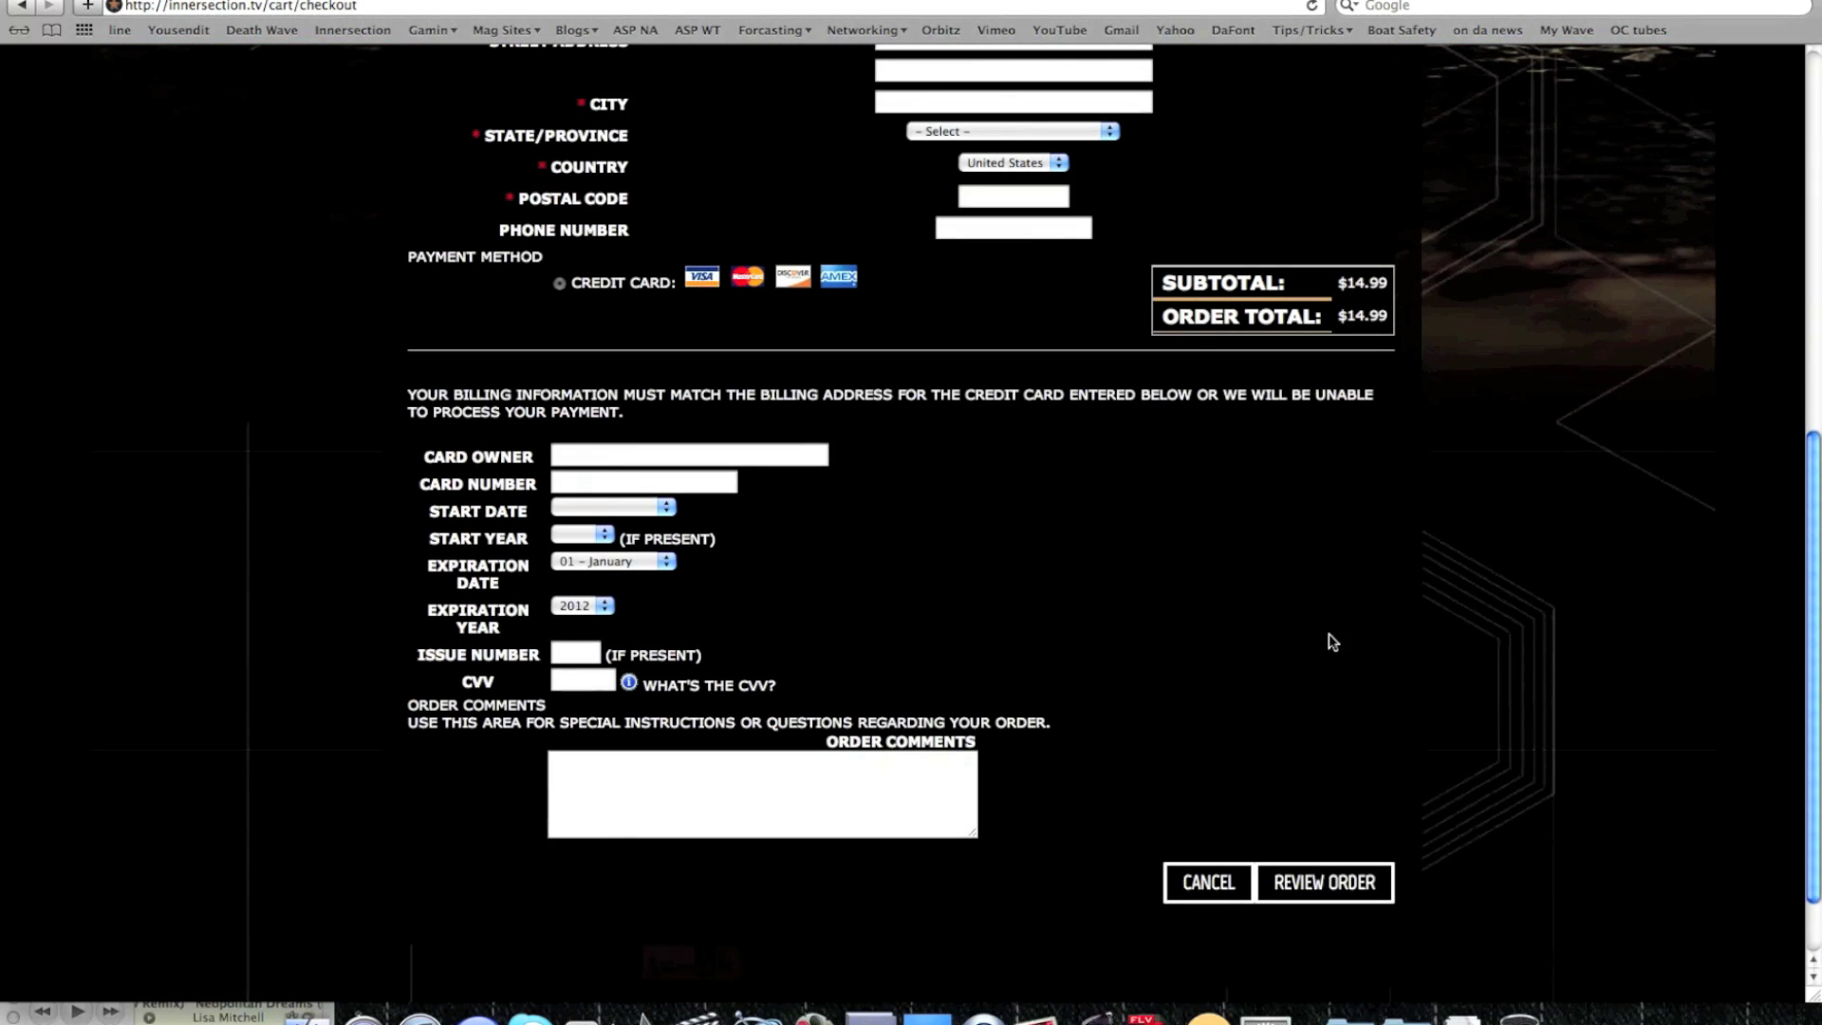
- Submit the checkout for review, then log in with the autofilled account credentials
{"action": "left_click", "coordinate": [1322, 883]}
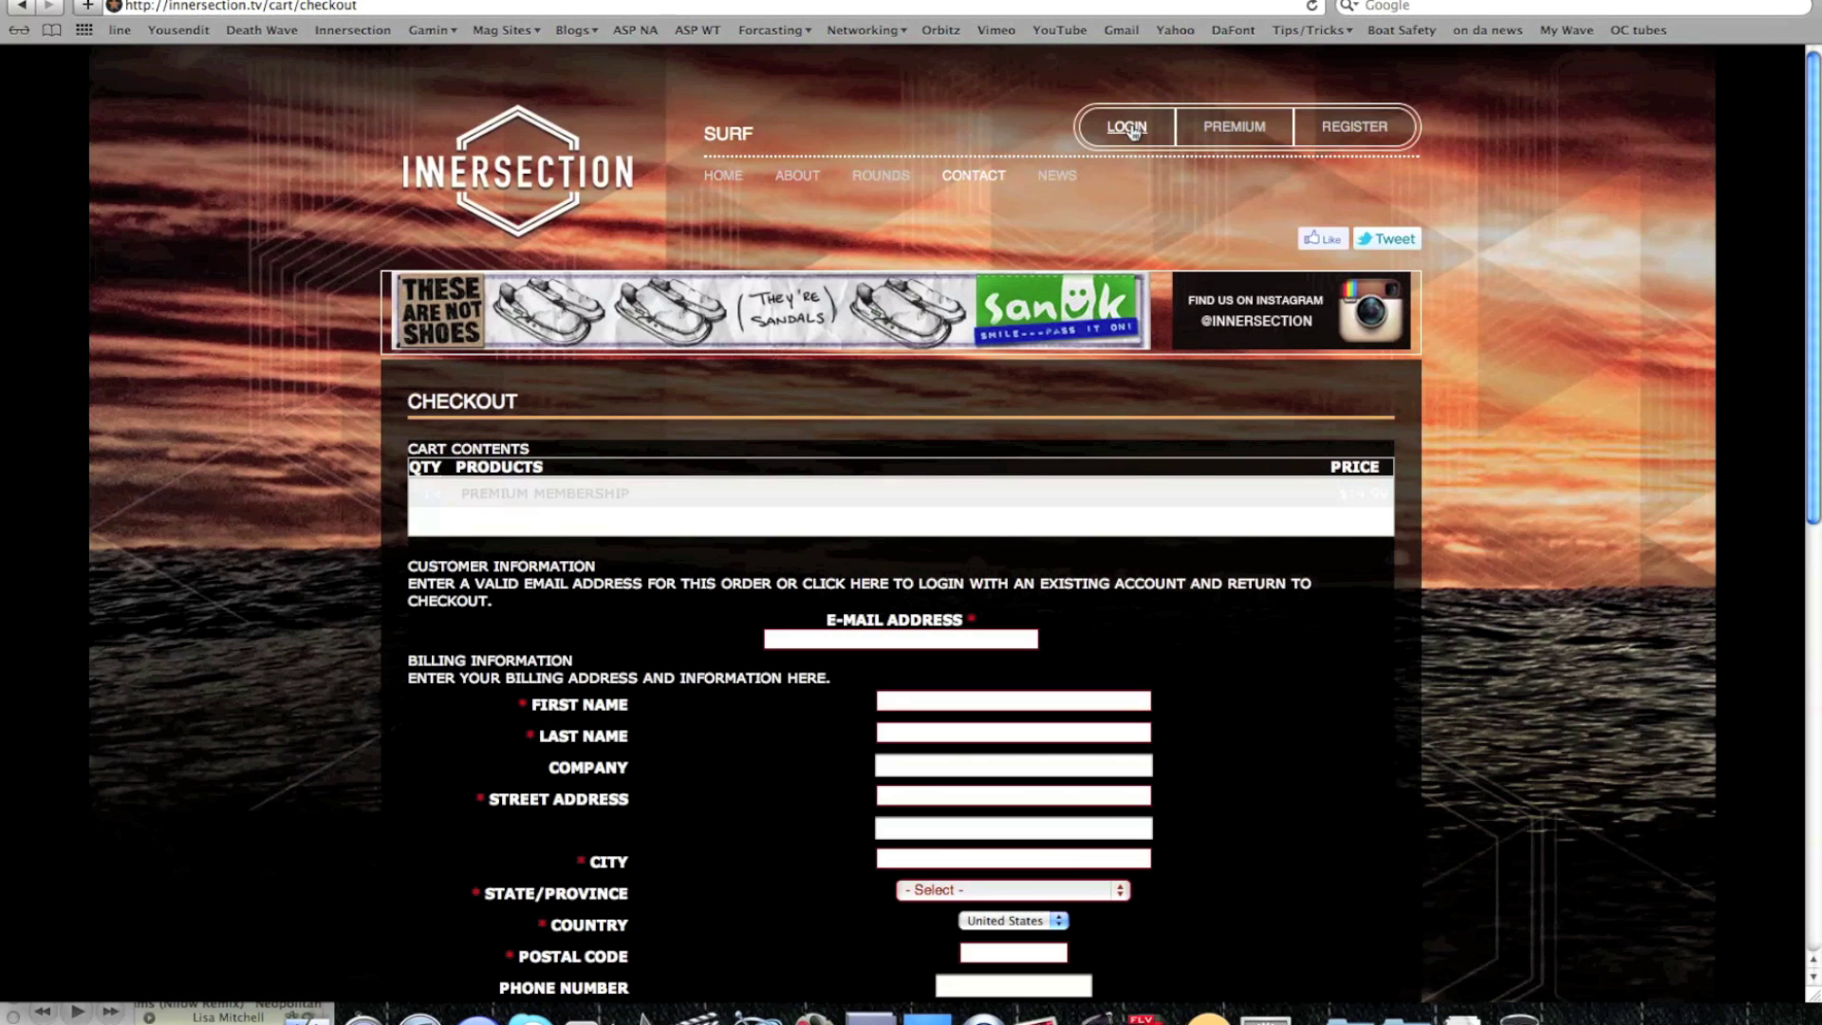
{"action": "left_click", "coordinate": [1127, 129]}
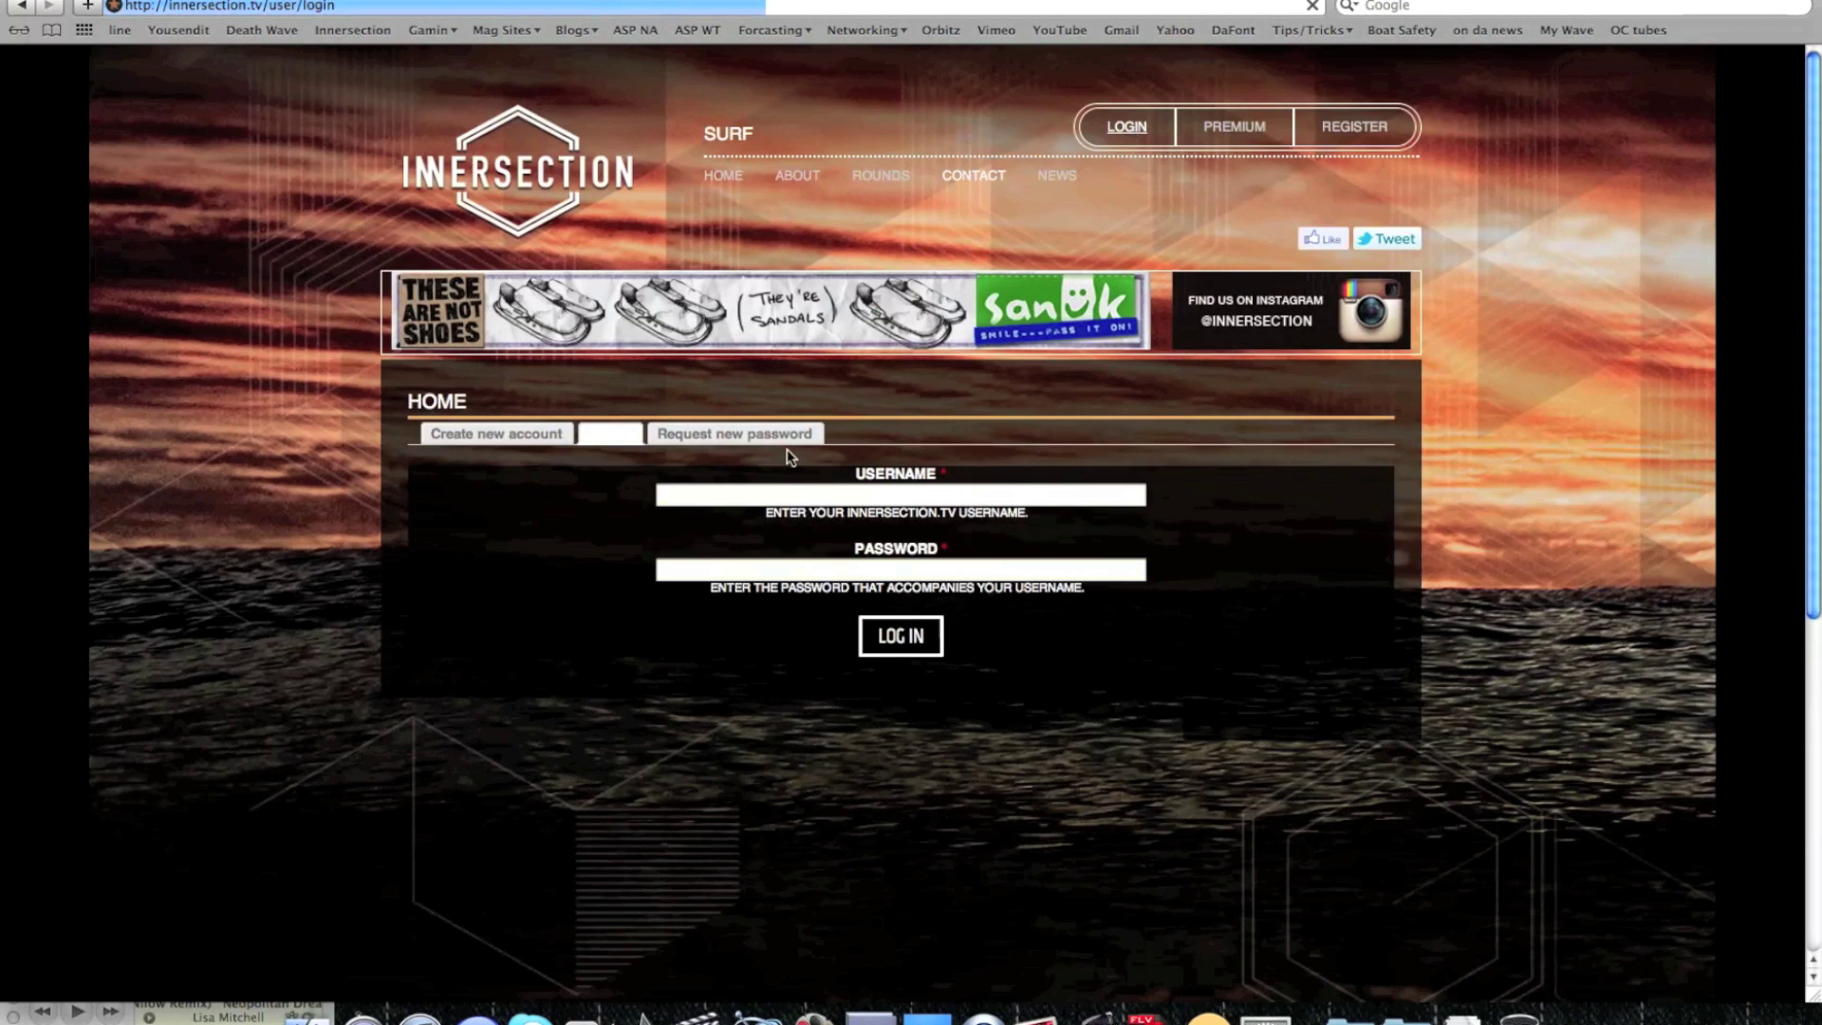
{"action": "left_click", "coordinate": [903, 638]}
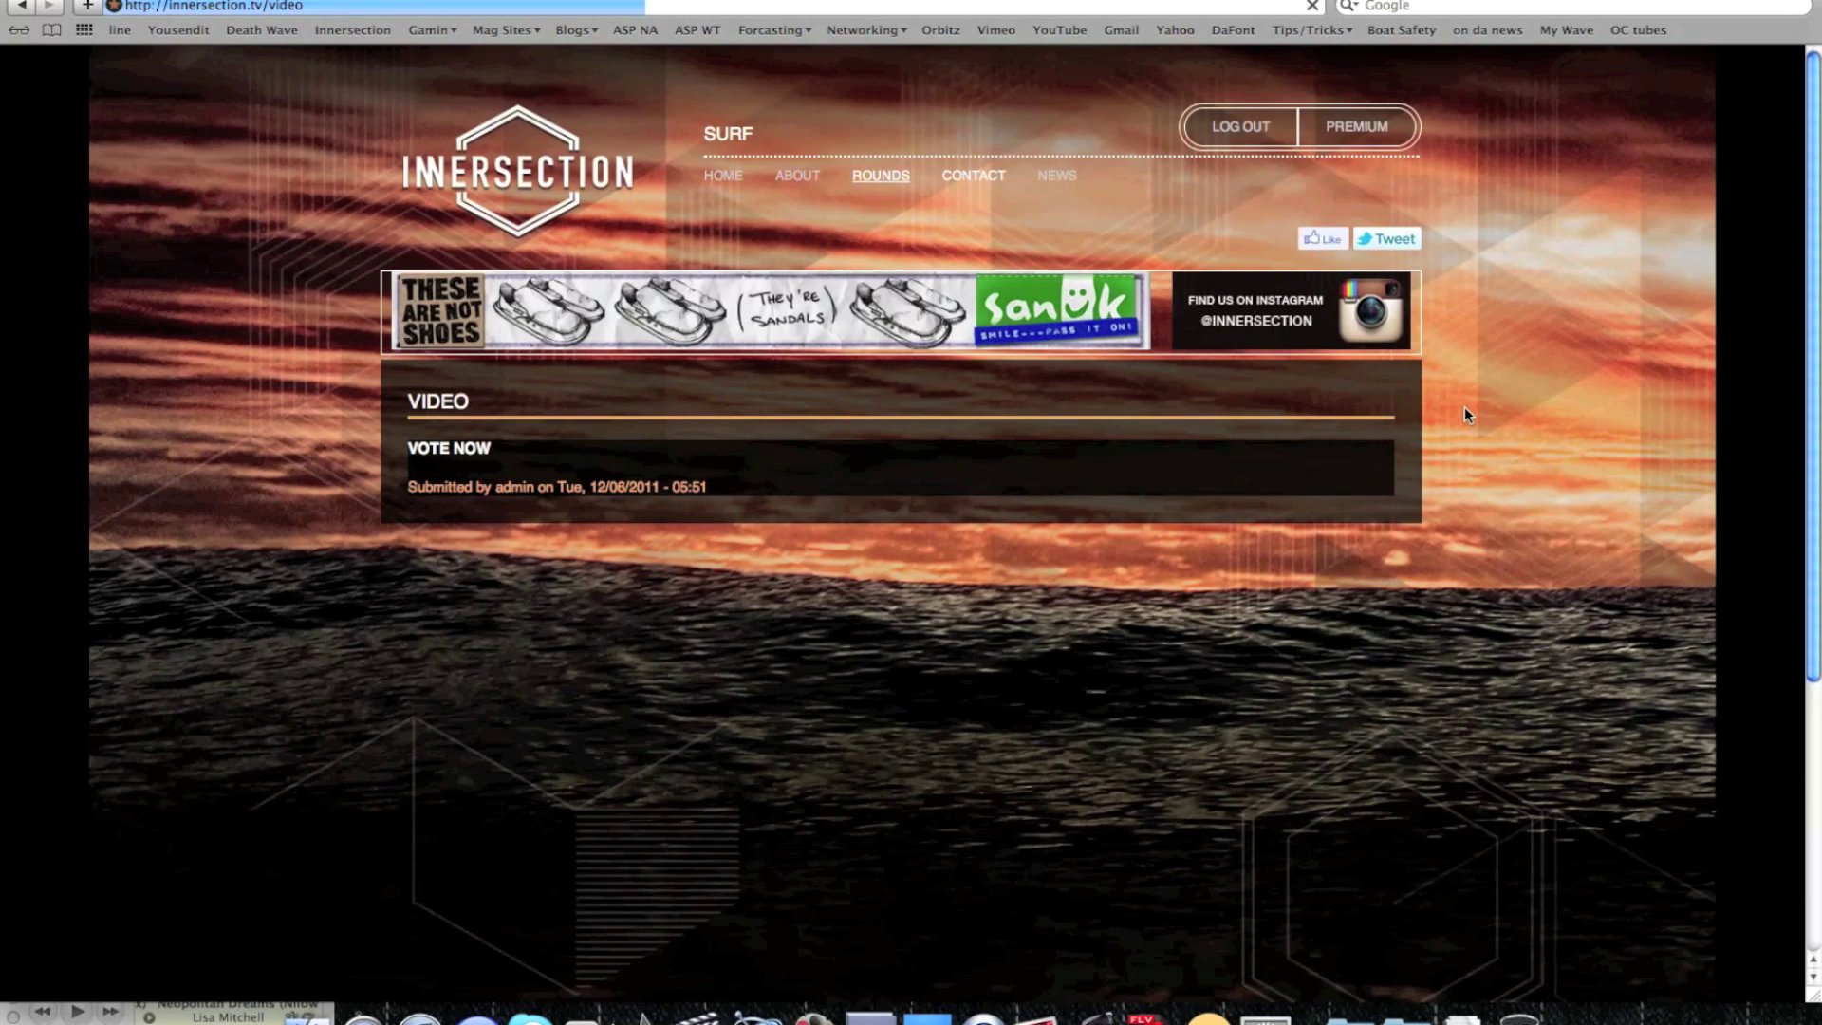
{"action": "scroll", "coordinate": [1464, 415], "scroll_direction": "down", "scroll_amount": 3}
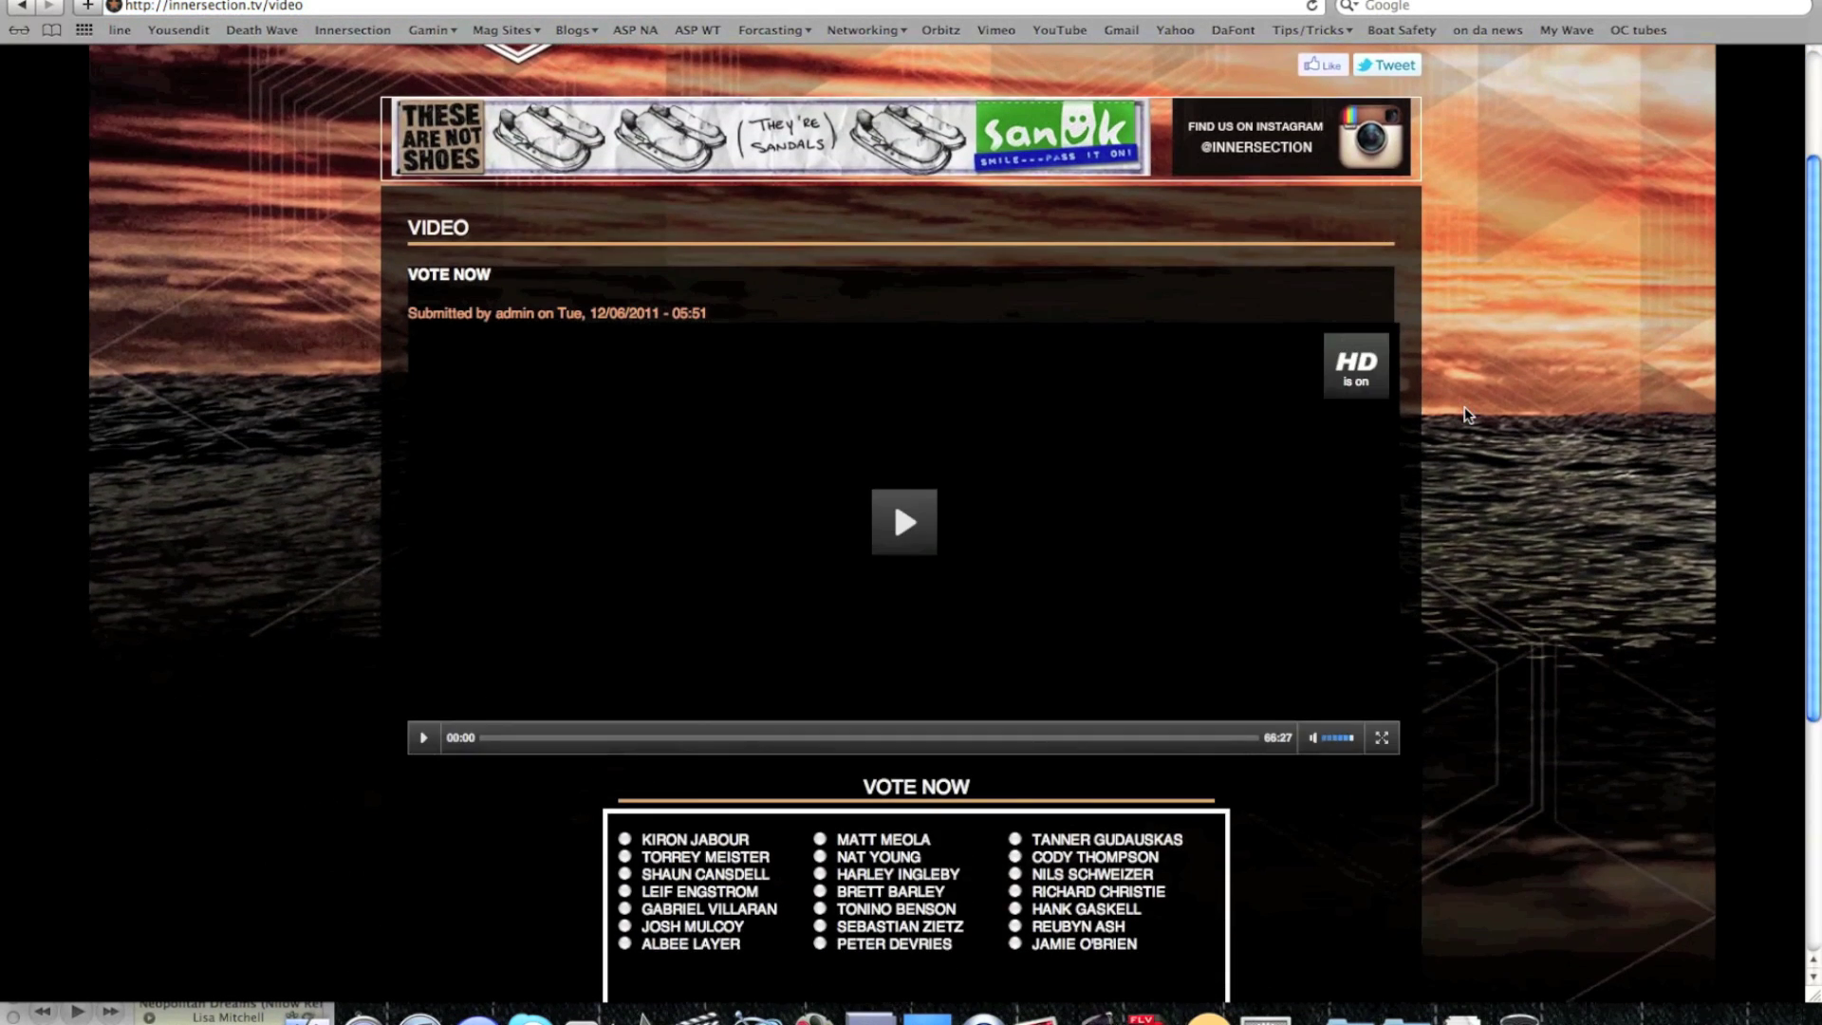
{"action": "scroll", "coordinate": [1464, 409], "scroll_direction": "down", "scroll_amount": 1}
{"action": "scroll", "coordinate": [1464, 412], "scroll_direction": "up", "scroll_amount": 3}
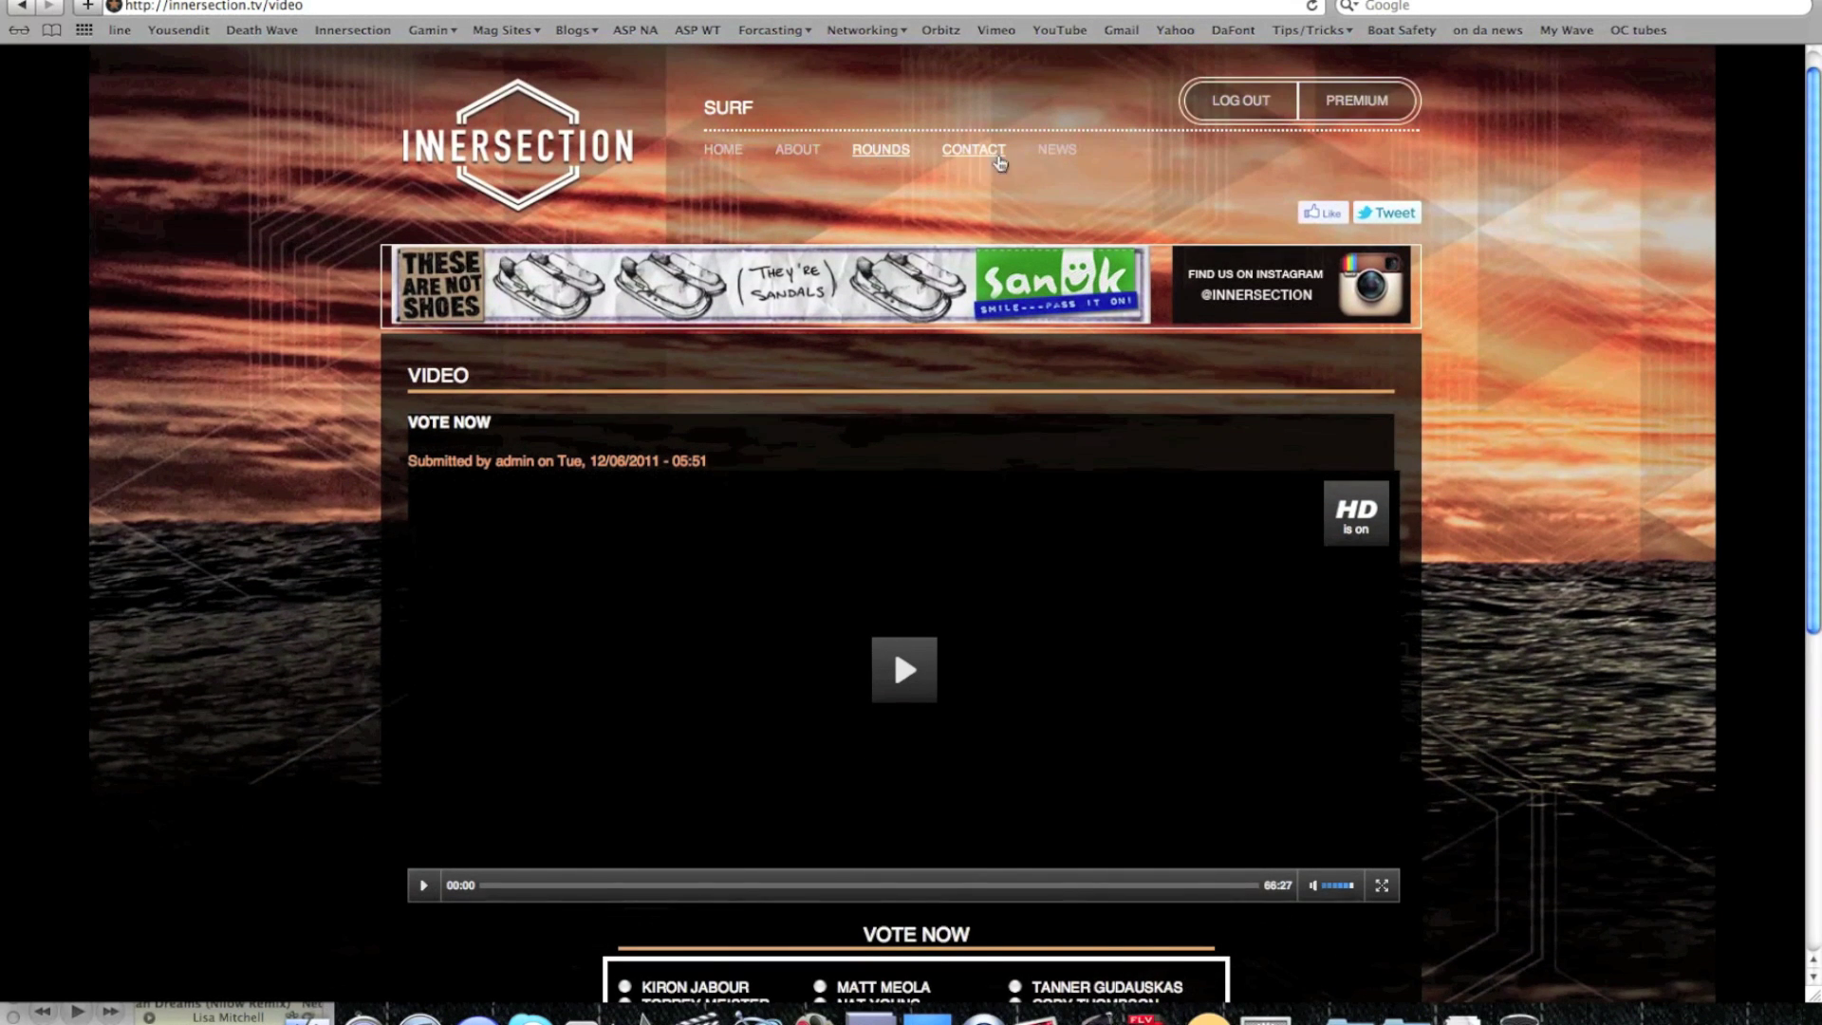
{"action": "scroll", "coordinate": [861, 484], "scroll_direction": "down", "scroll_amount": 3}
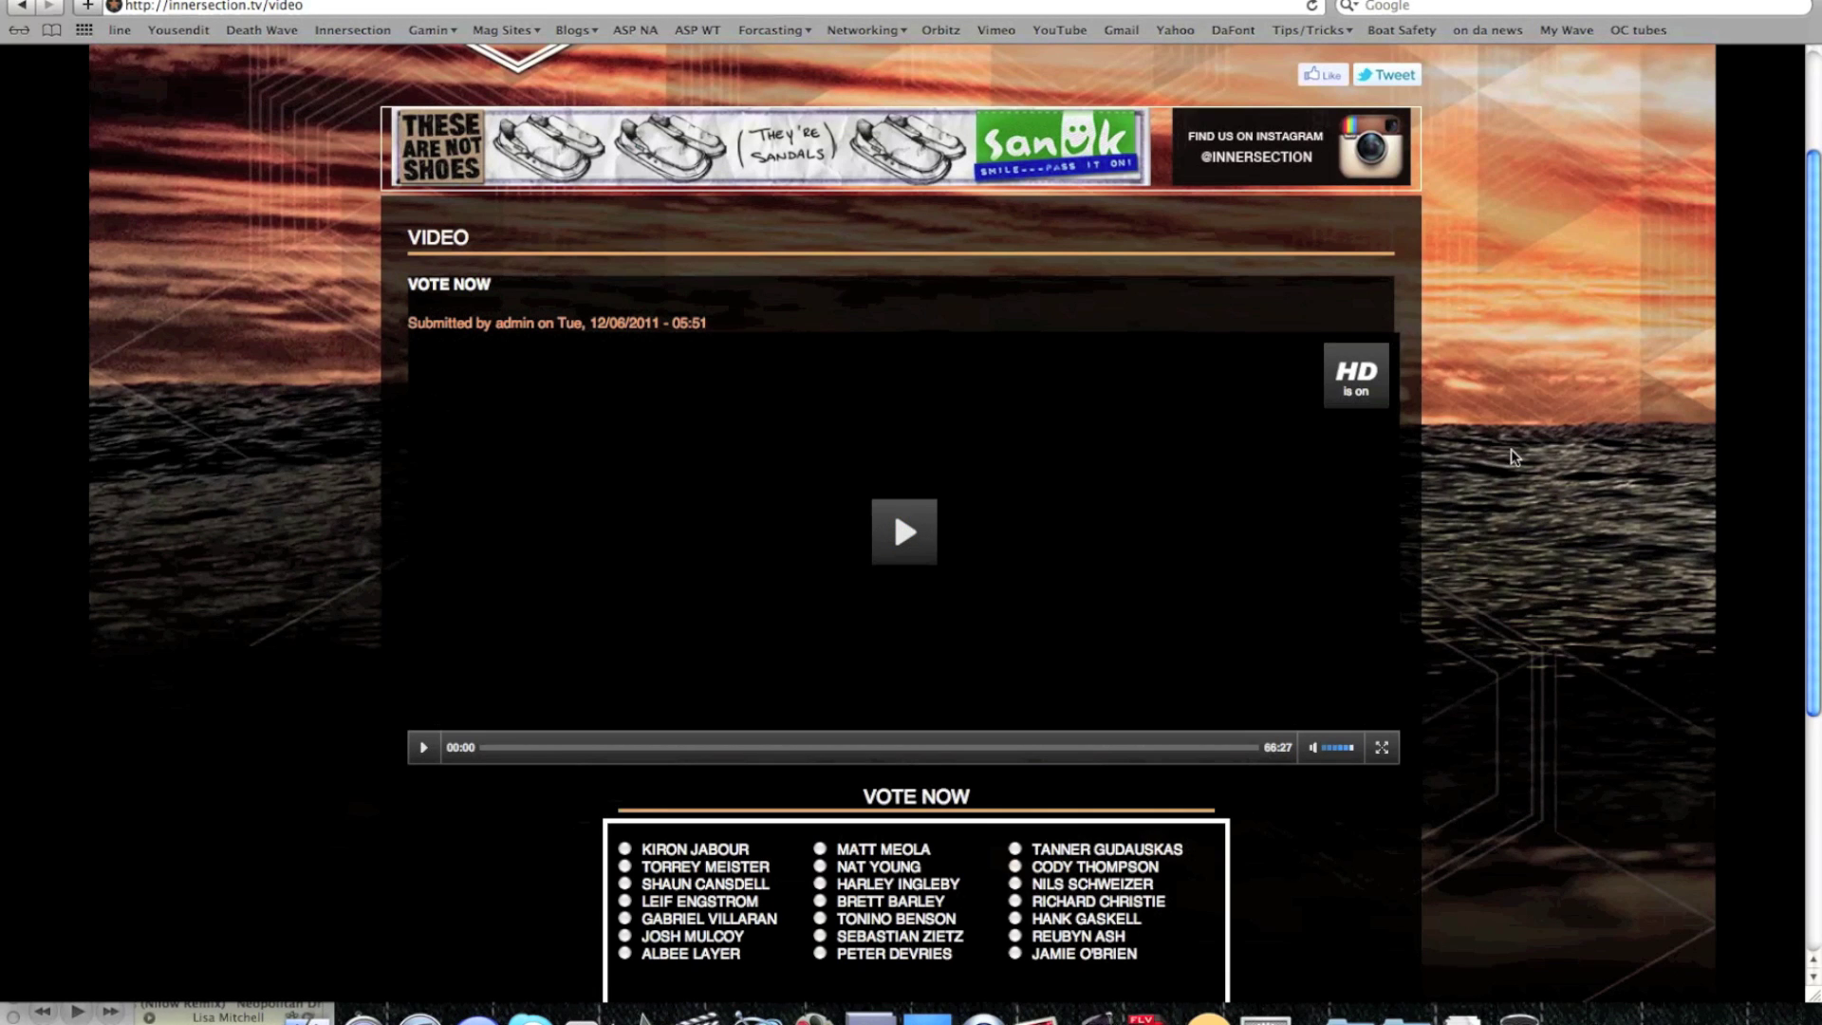
{"action": "scroll", "coordinate": [1509, 452], "scroll_direction": "down", "scroll_amount": 2}
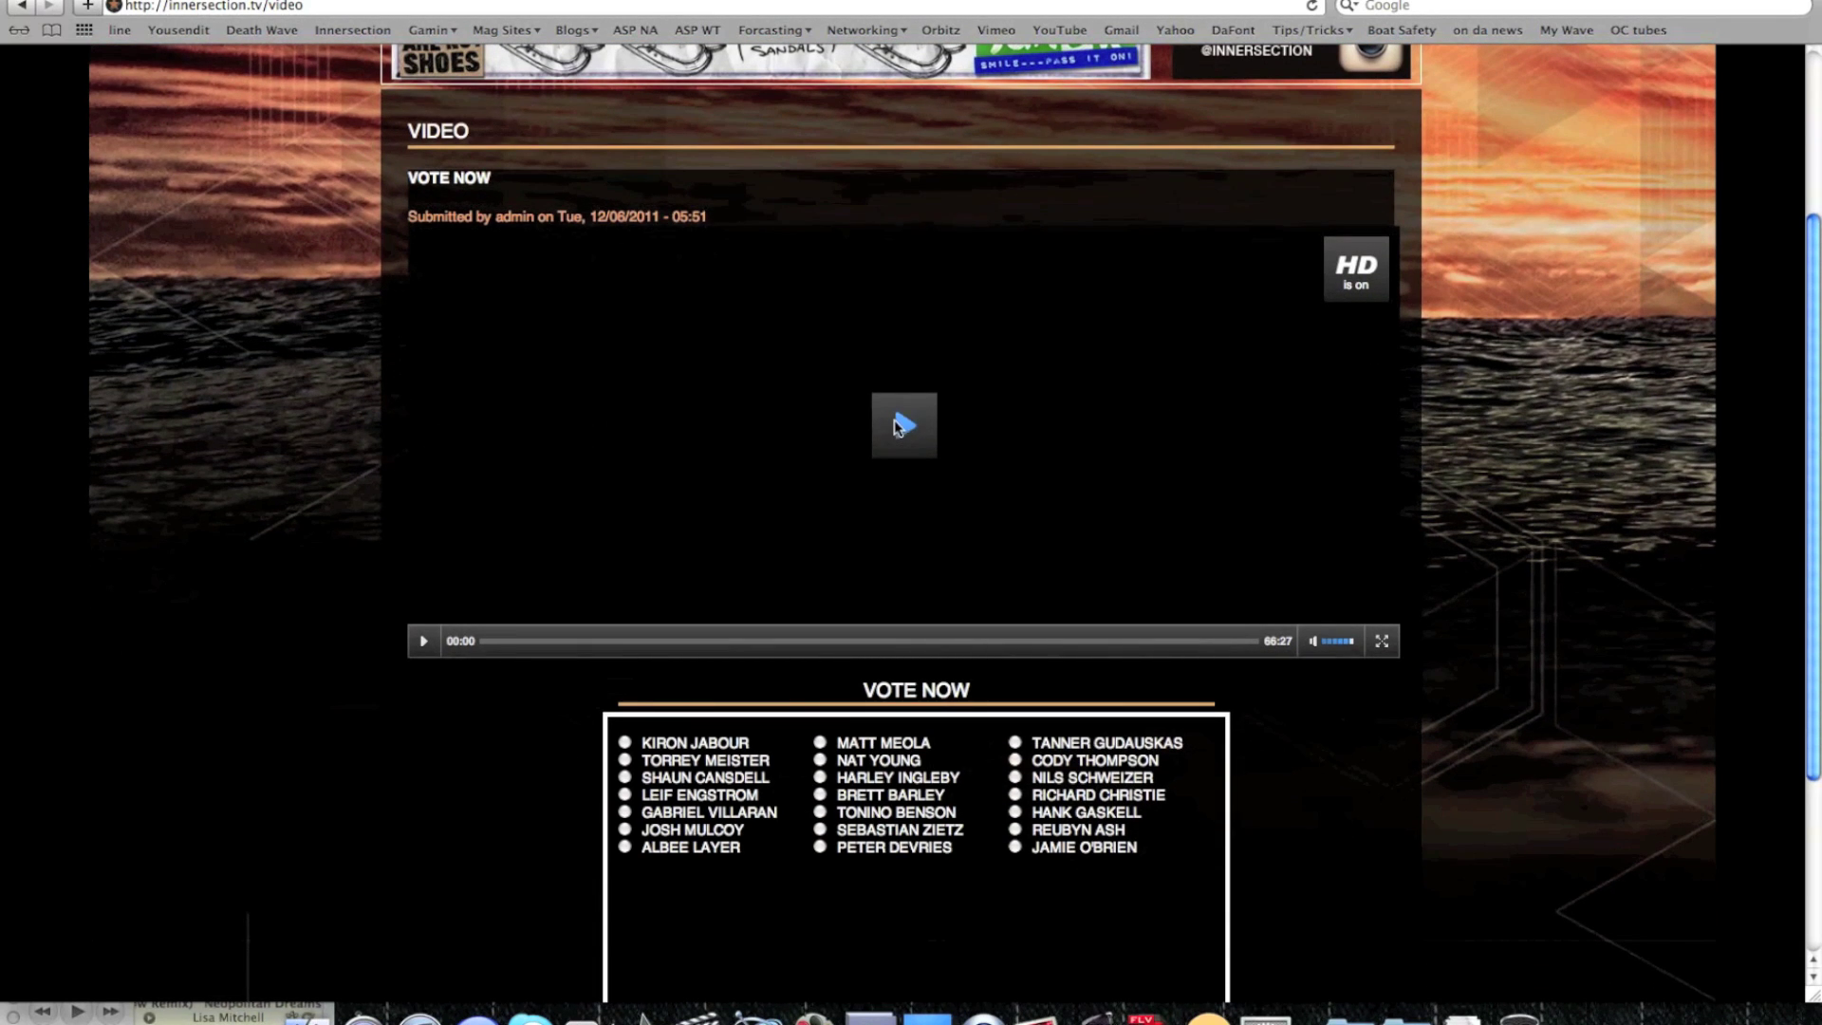
- Play the Vote Now video, skip to about 27 minutes, and pause it there
{"action": "left_click", "coordinate": [895, 421]}
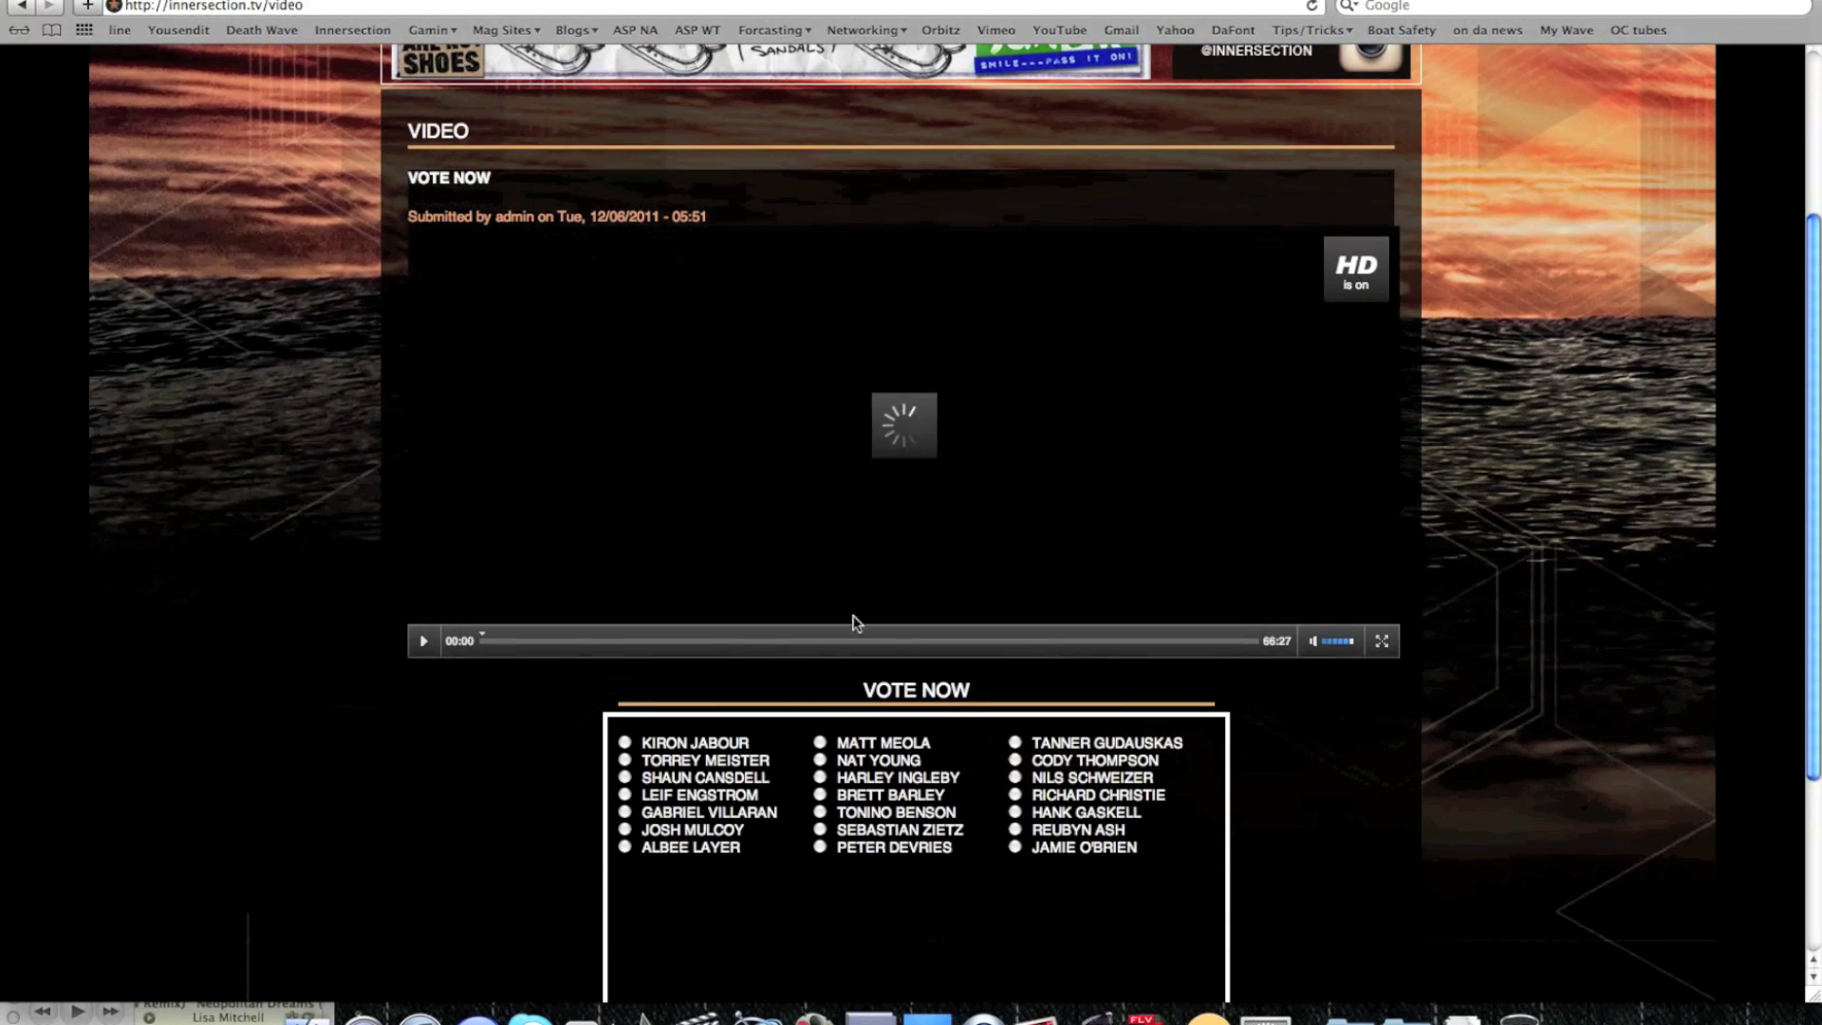
{"action": "left_click", "coordinate": [801, 641]}
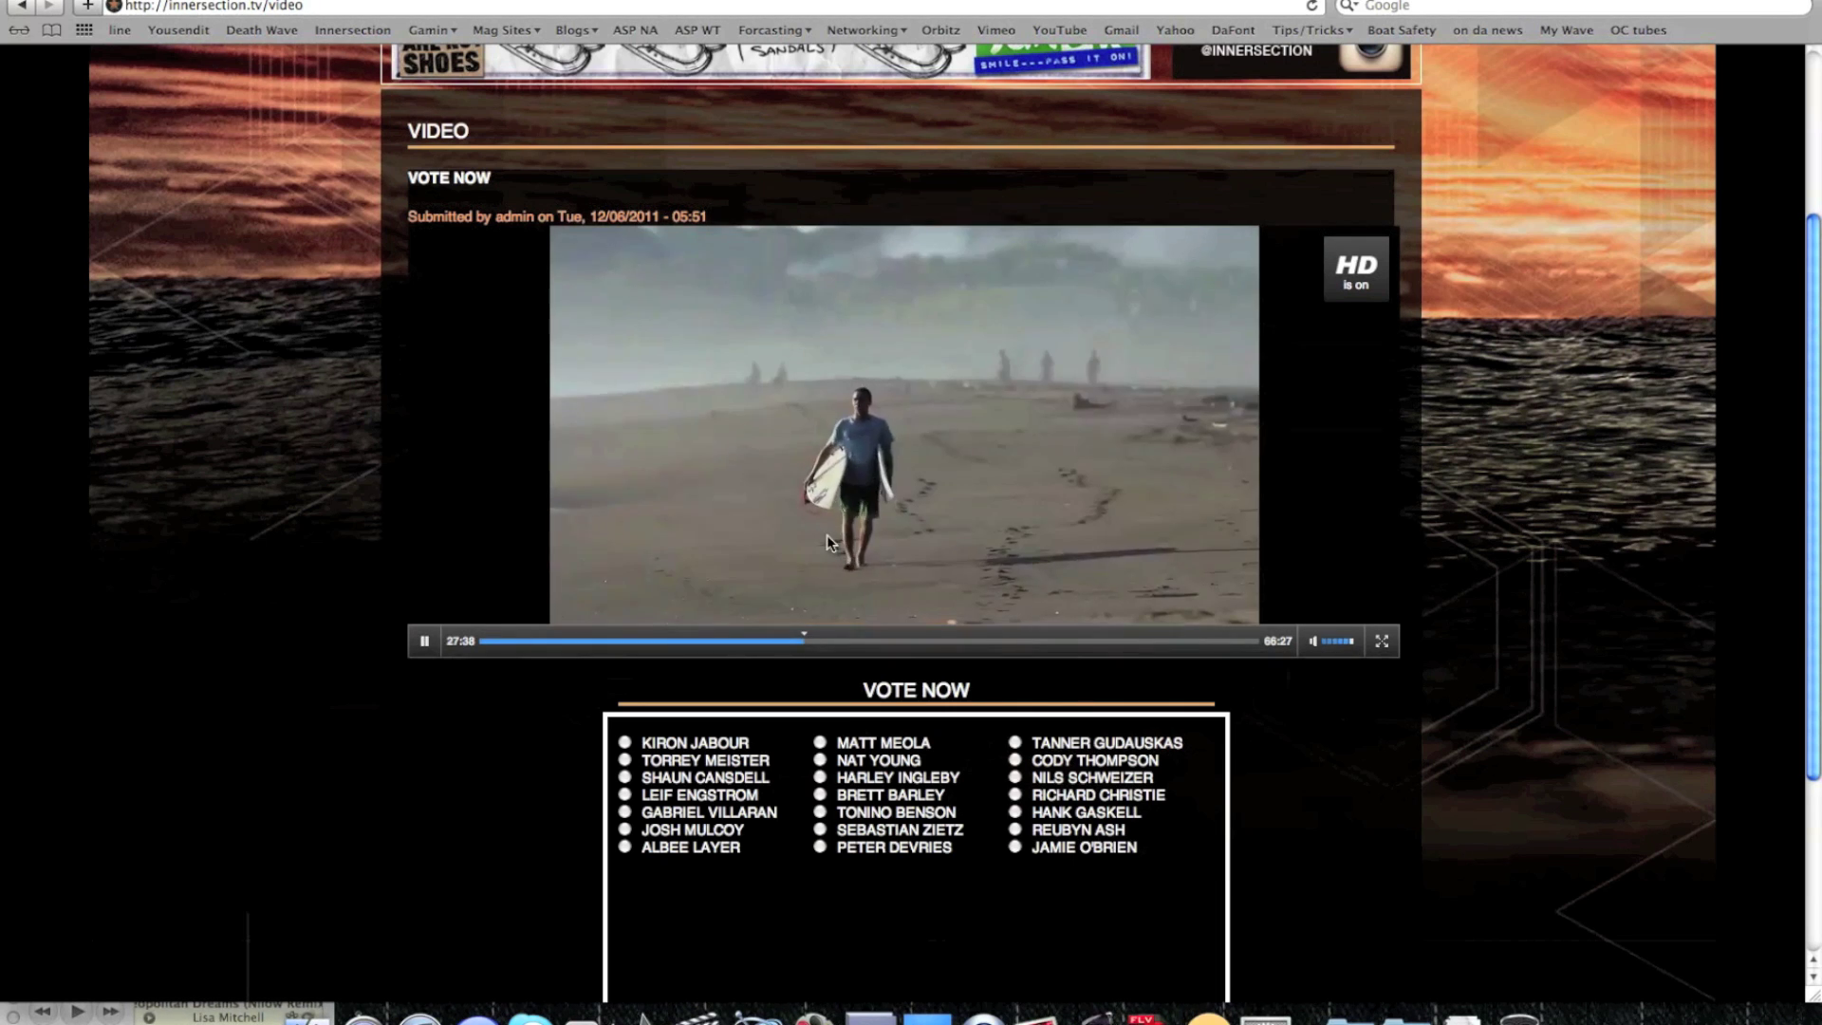
{"action": "left_click", "coordinate": [828, 534]}
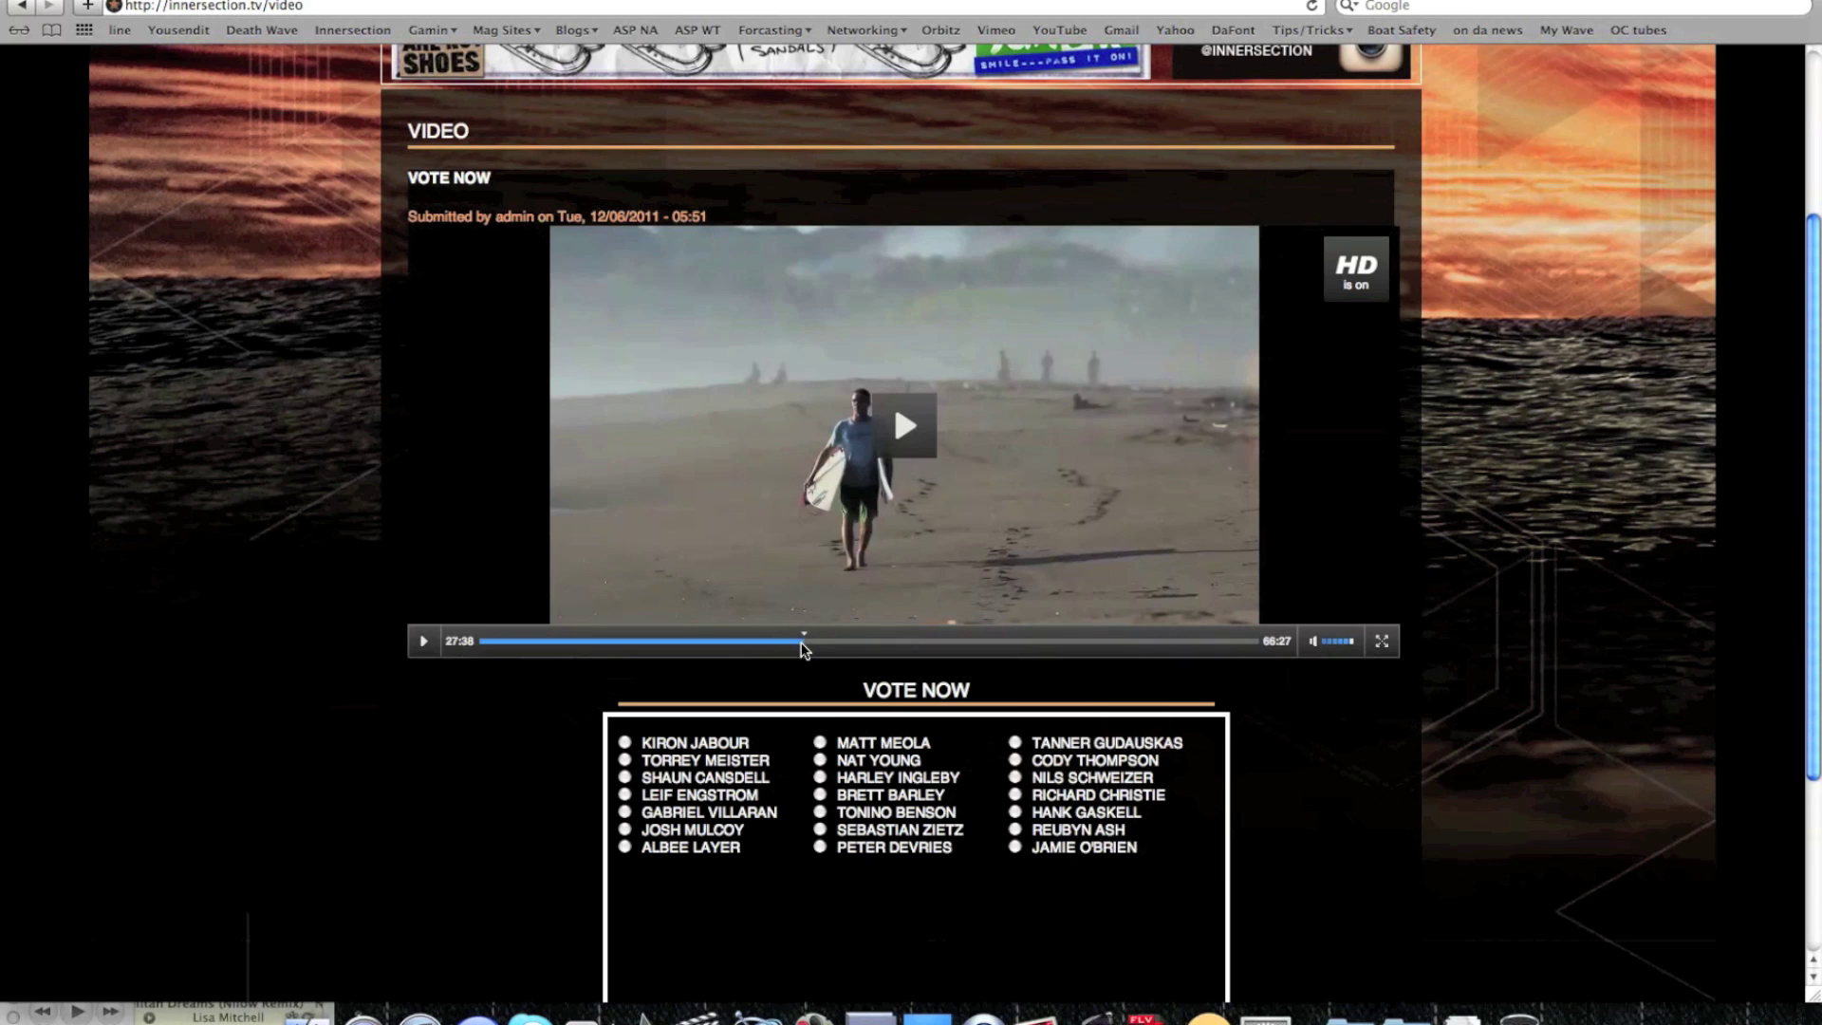
{"action": "left_click", "coordinate": [802, 642]}
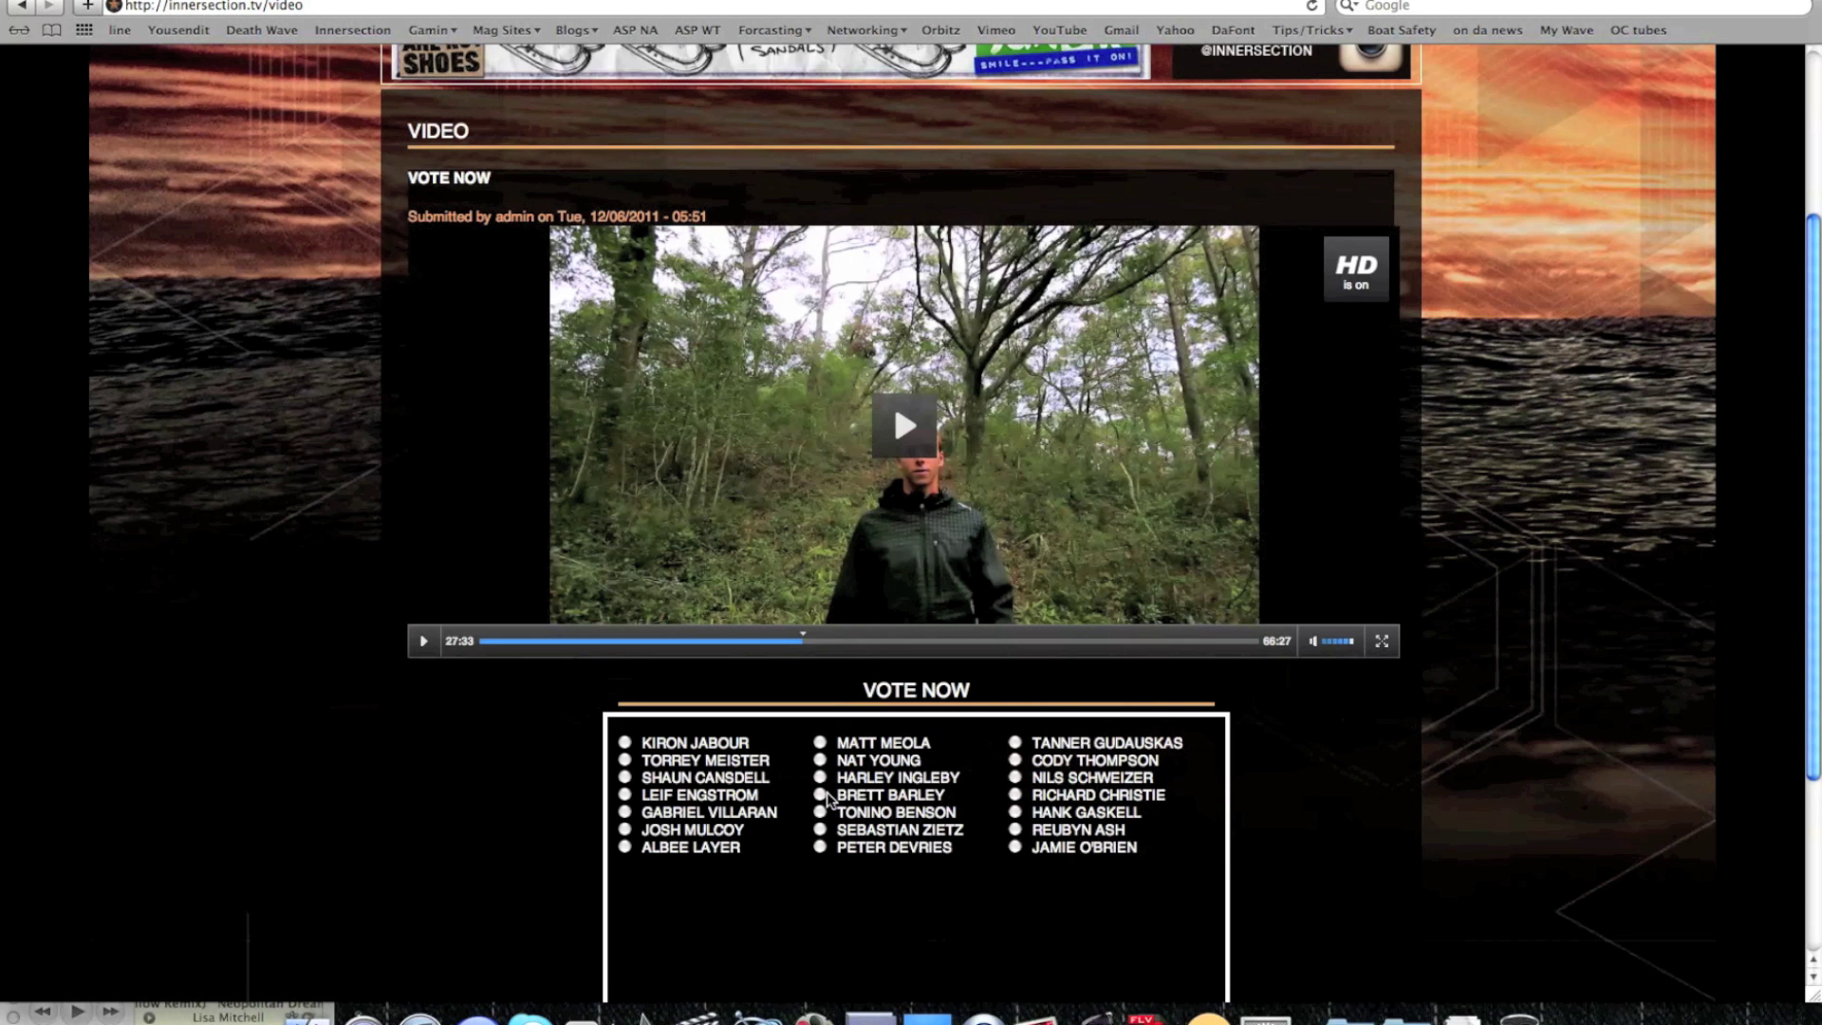
{"action": "scroll", "coordinate": [821, 780], "scroll_direction": "down", "scroll_amount": 3}
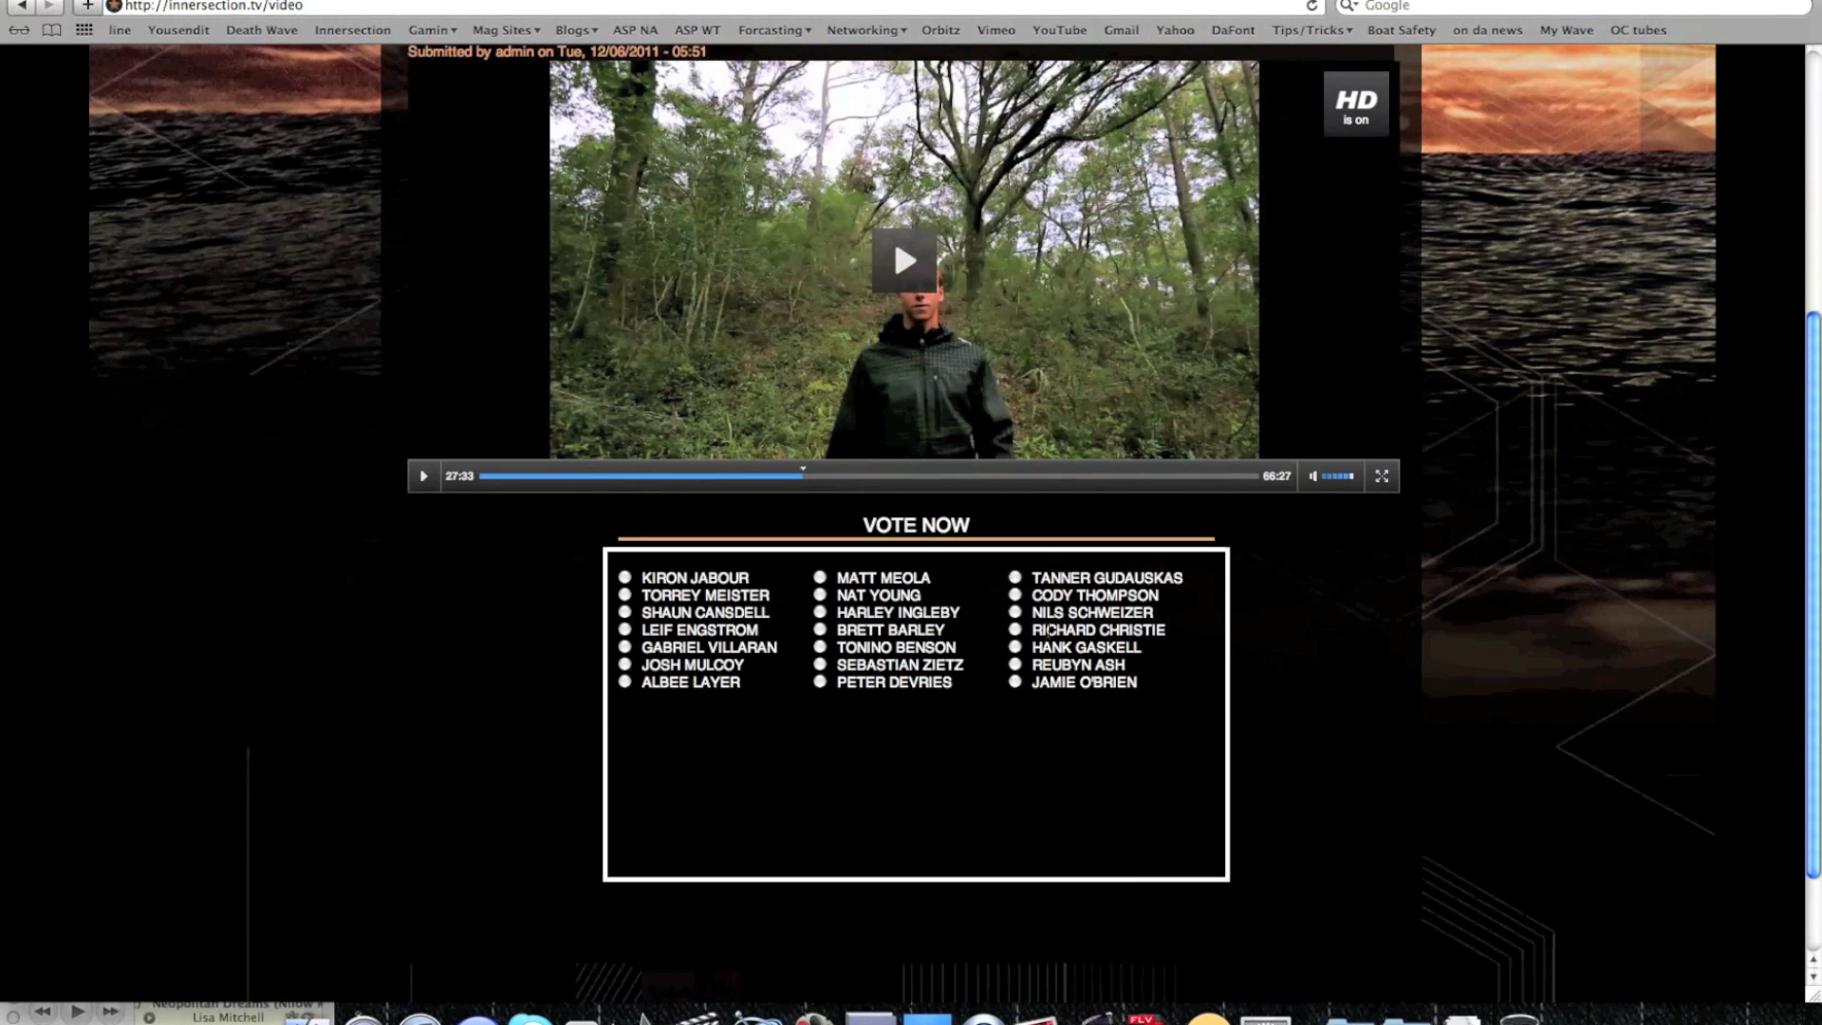
- Select Brett Barley in the Vote Now list
{"action": "left_click", "coordinate": [820, 630]}
{"action": "scroll", "coordinate": [1474, 632], "scroll_direction": "up", "scroll_amount": 2}
{"action": "scroll", "coordinate": [1474, 634], "scroll_direction": "up", "scroll_amount": 1}
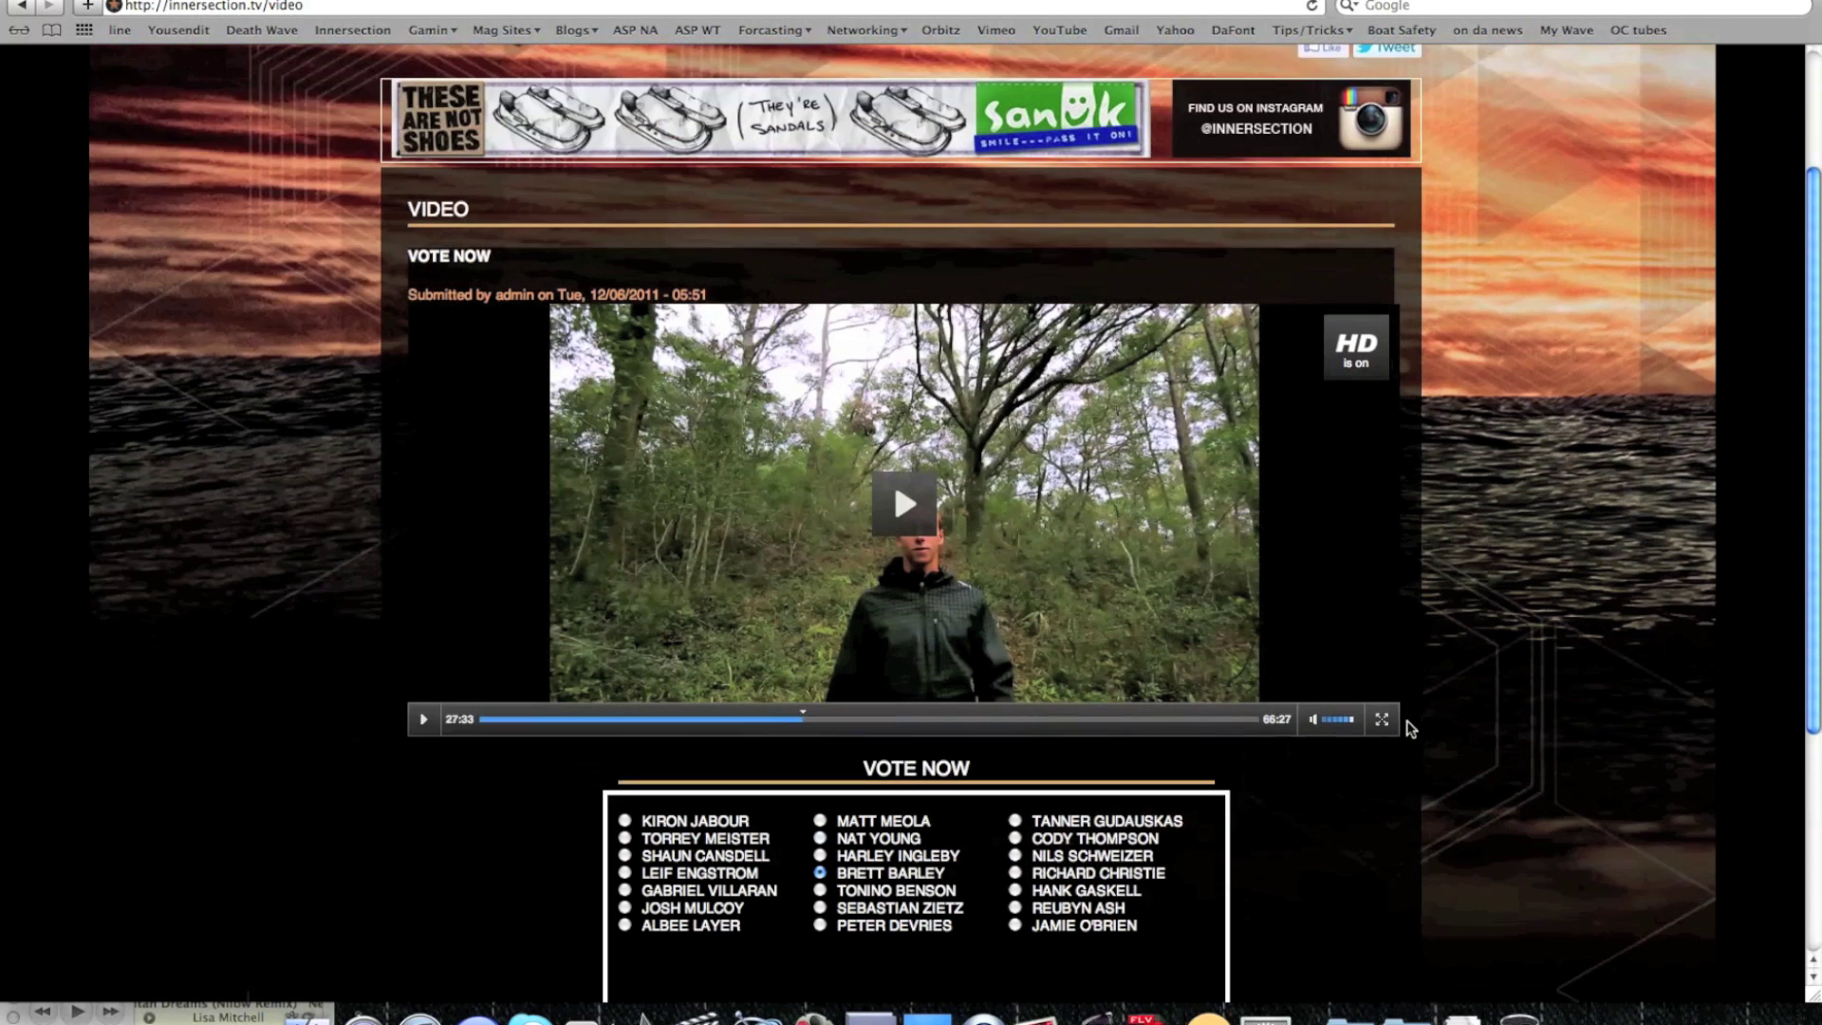
{"action": "scroll", "coordinate": [1409, 719], "scroll_direction": "up", "scroll_amount": 2}
{"action": "scroll", "coordinate": [1417, 712], "scroll_direction": "up", "scroll_amount": 3}
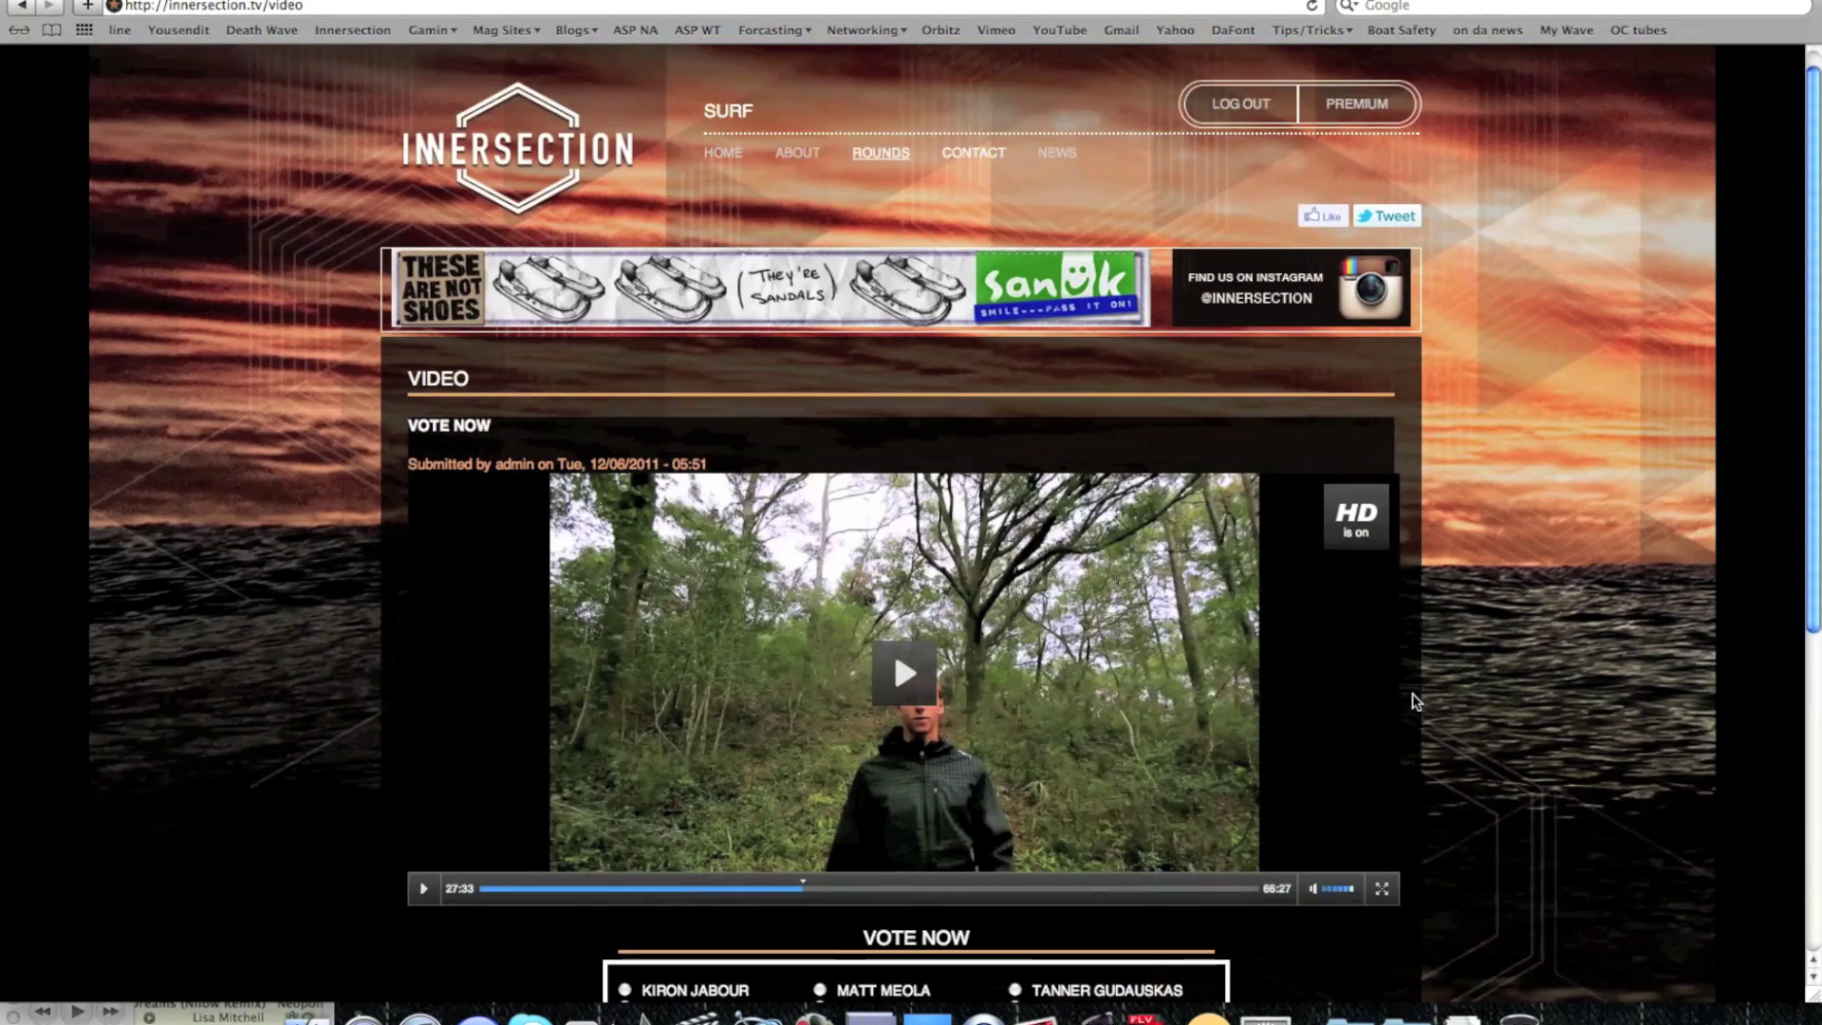
{"action": "scroll", "coordinate": [1411, 699], "scroll_direction": "down", "scroll_amount": 5}
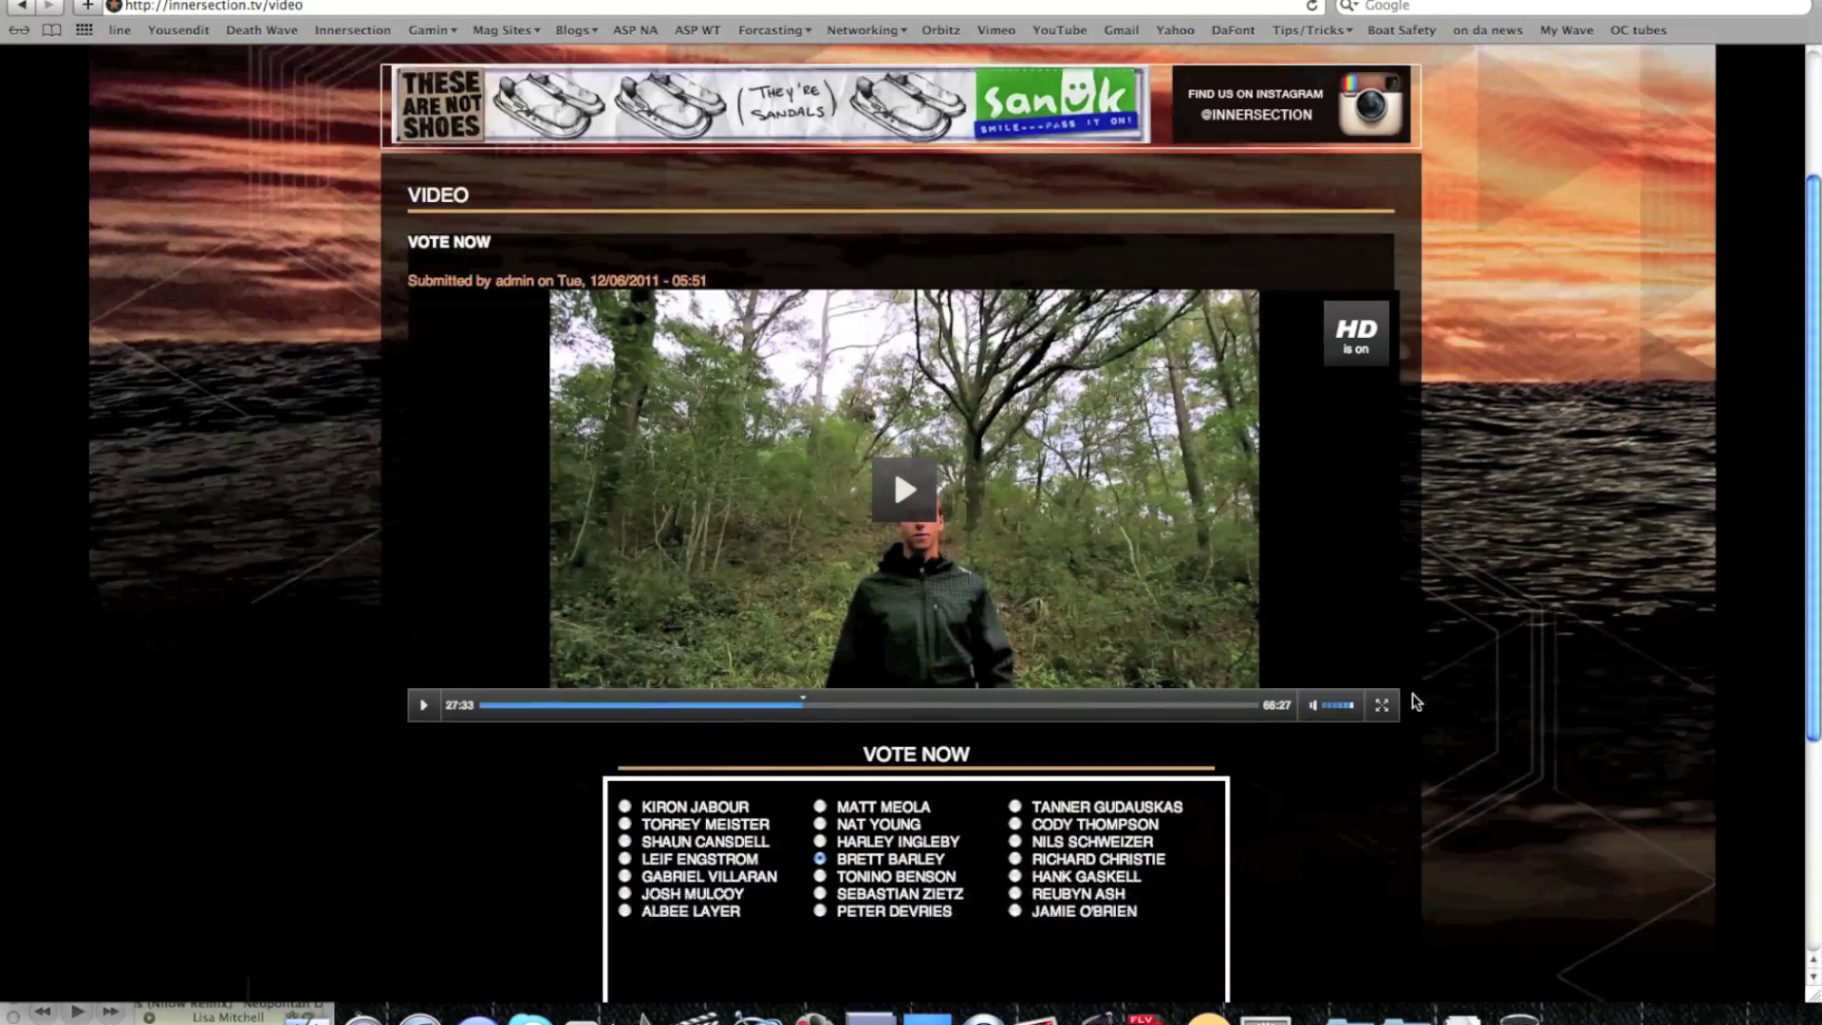